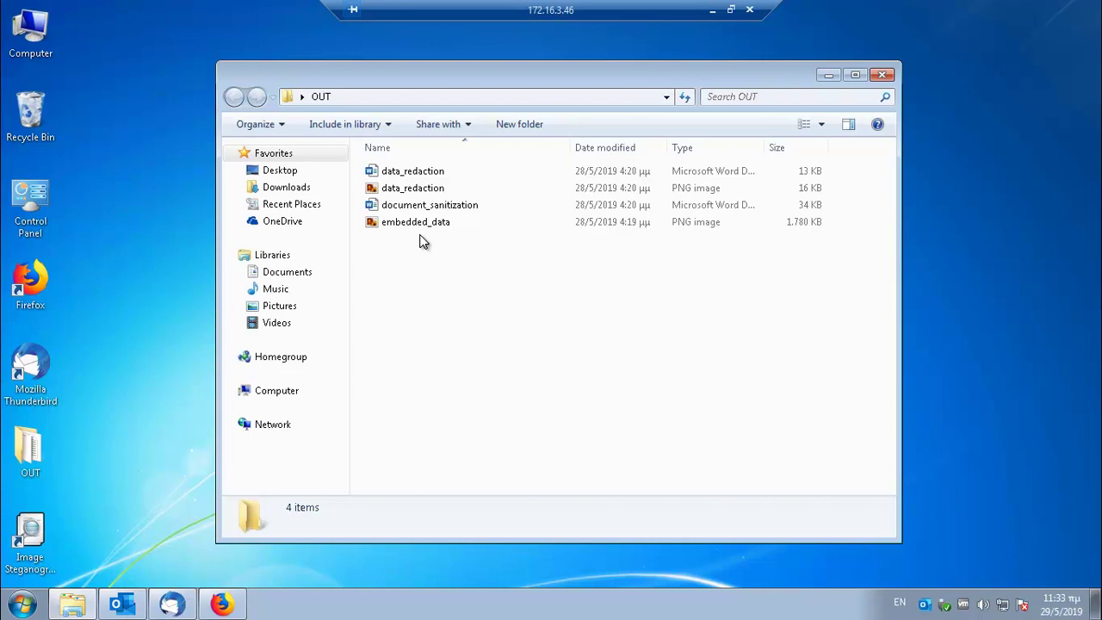
Step: Open data_redaction.docx and highlight its sample card, IBAN, IPv4 and Greek social security numbers
double_click(424, 173)
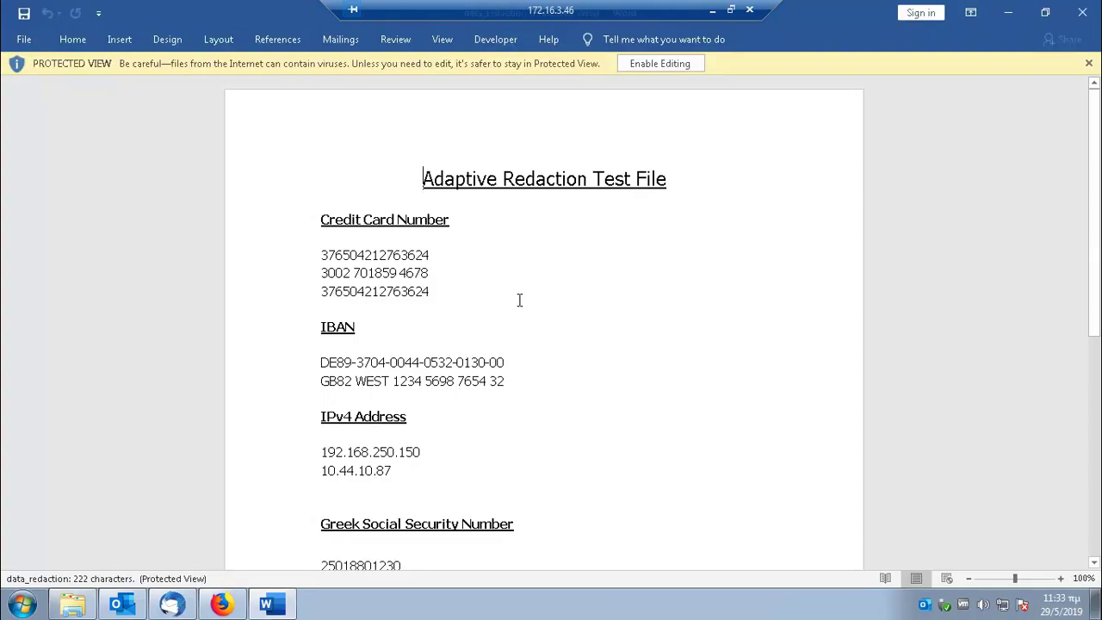
scroll(520, 300, "down", 2)
left_click_drag(451, 214, 305, 186)
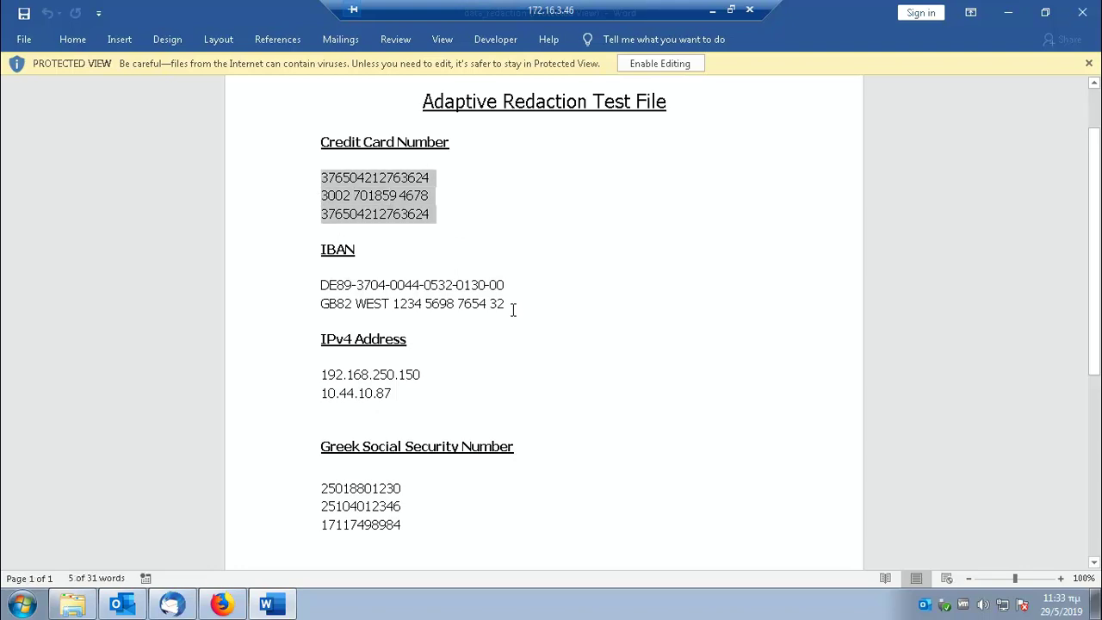
left_click_drag(508, 304, 319, 279)
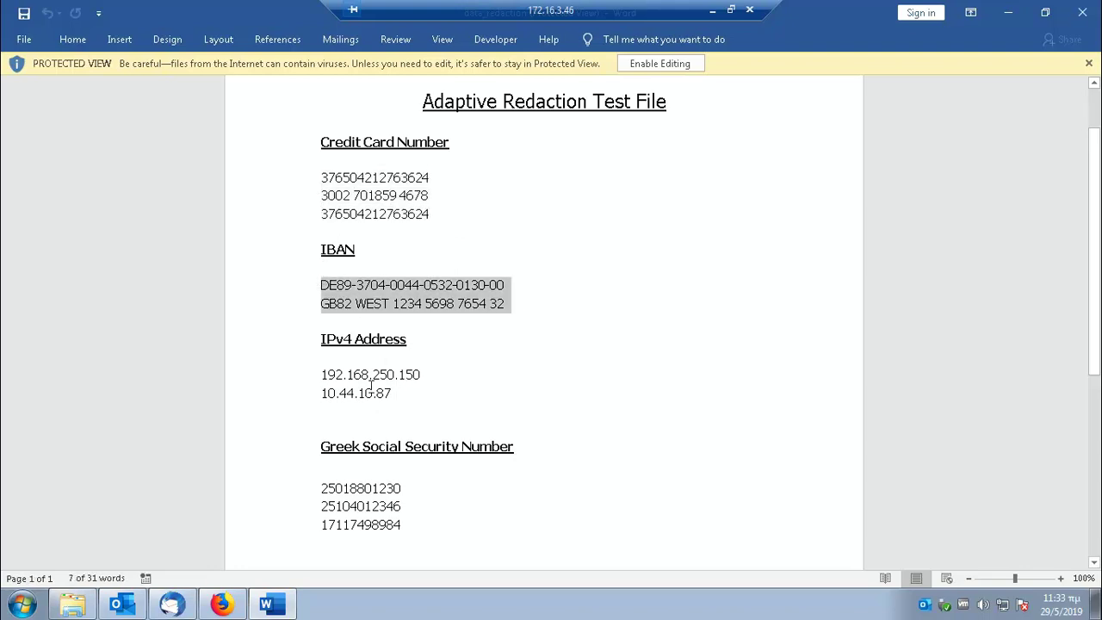
left_click_drag(373, 387, 332, 378)
scroll(483, 405, "down", 2)
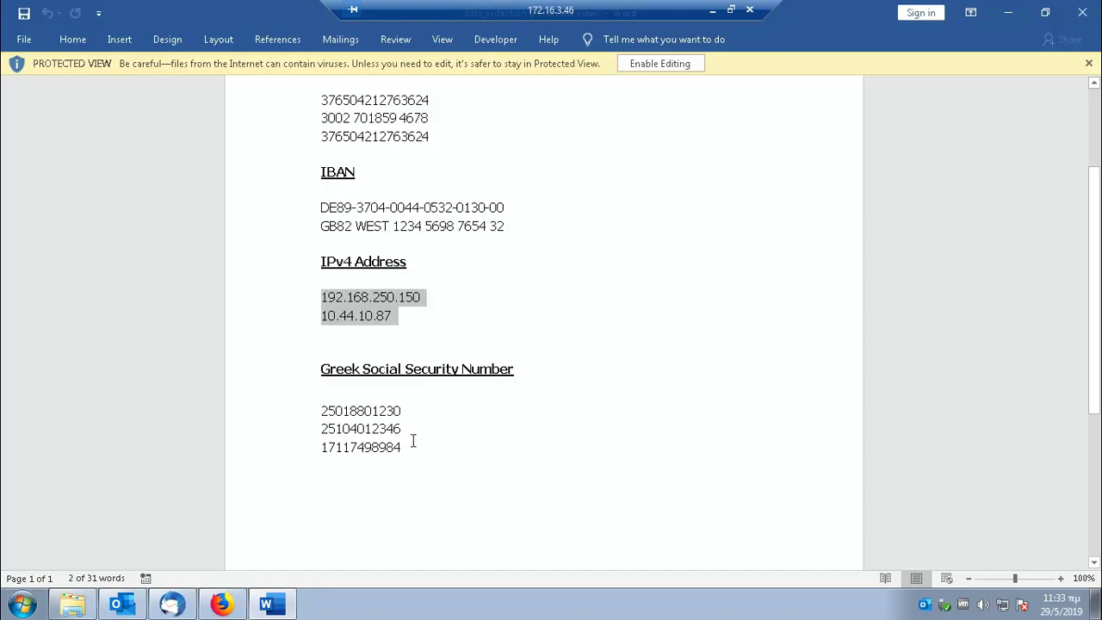
left_click_drag(407, 450, 281, 394)
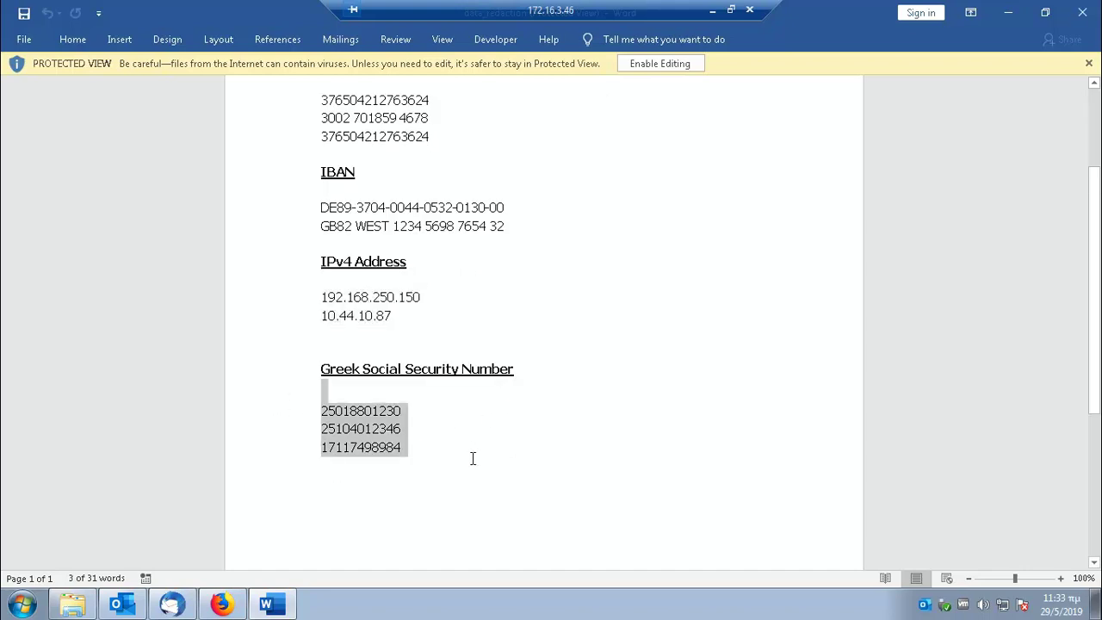
left_click(530, 460)
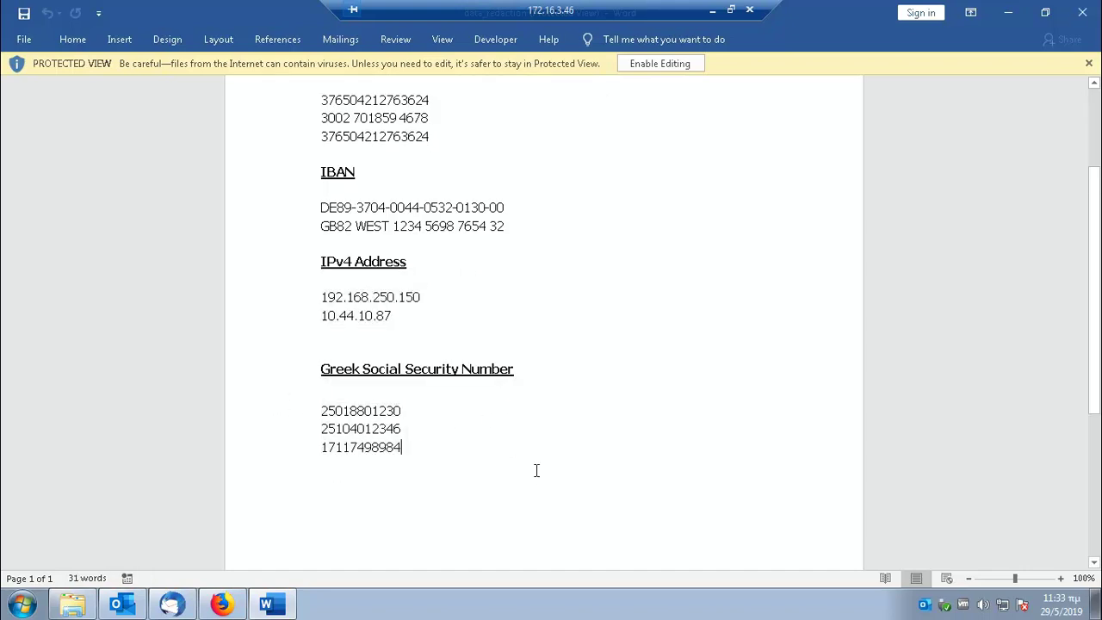
Step: Close Word and start a new Outlook email with data_redaction.docx attached
left_click(1082, 12)
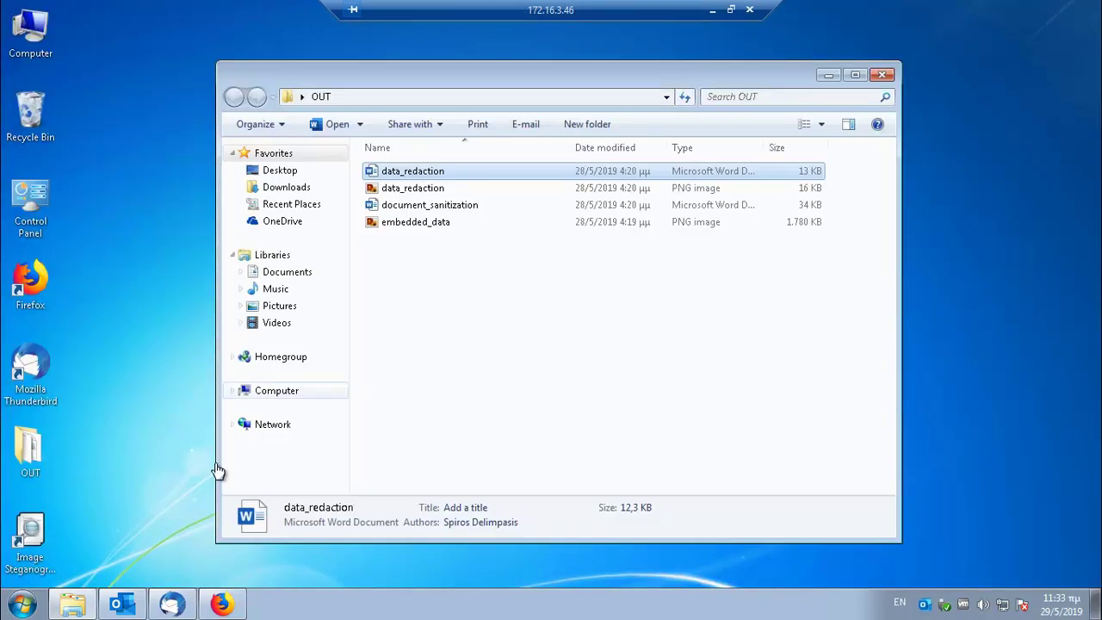
left_click(122, 605)
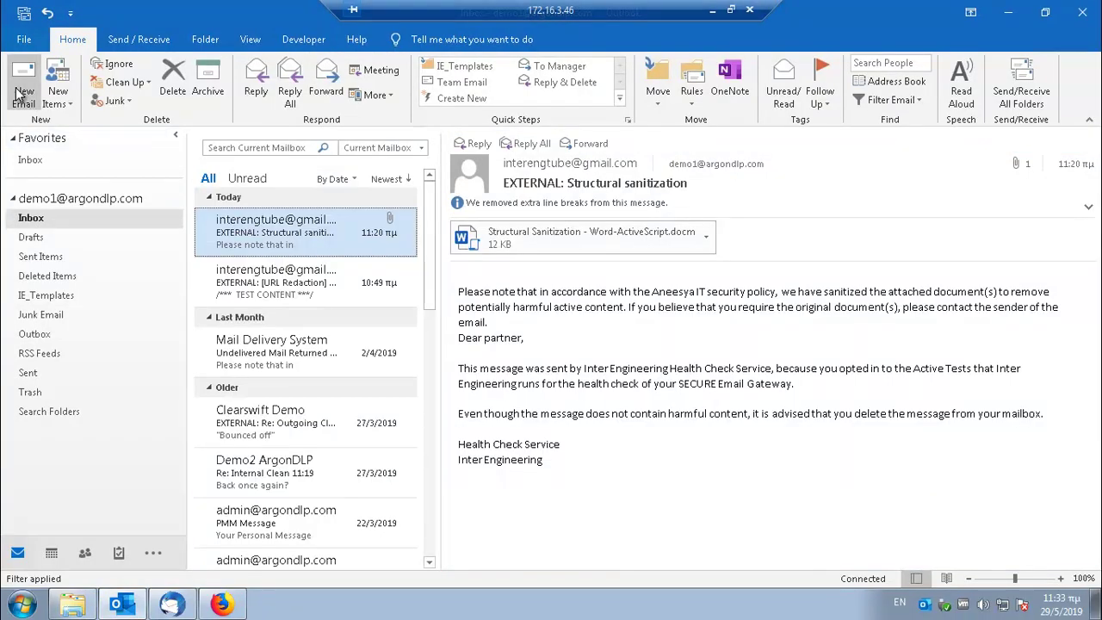
left_click(19, 94)
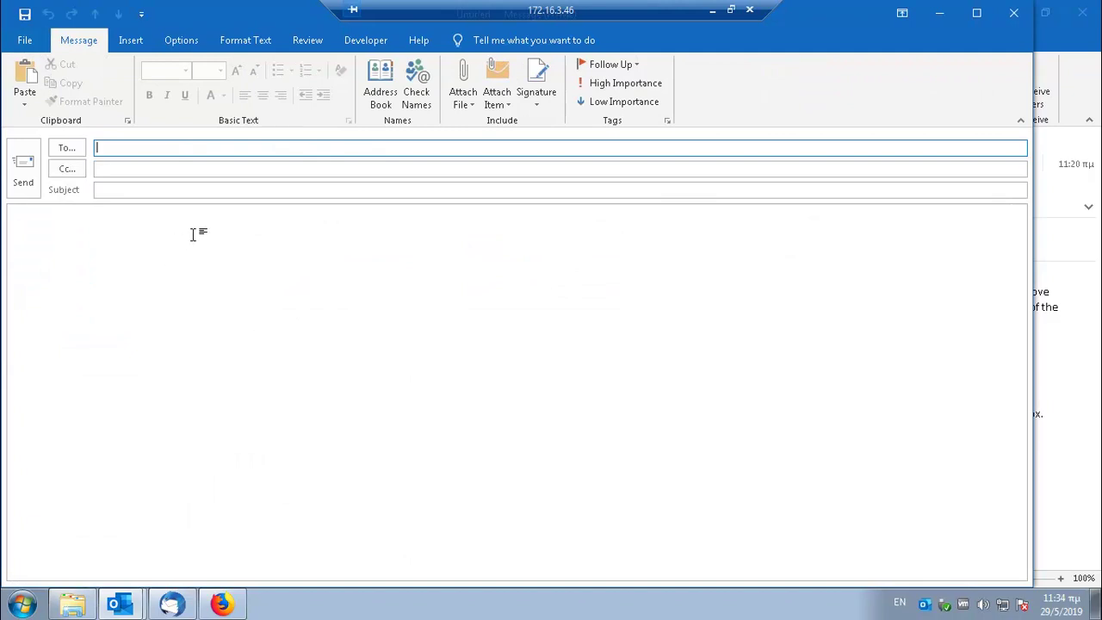
left_click(462, 97)
left_click(505, 157)
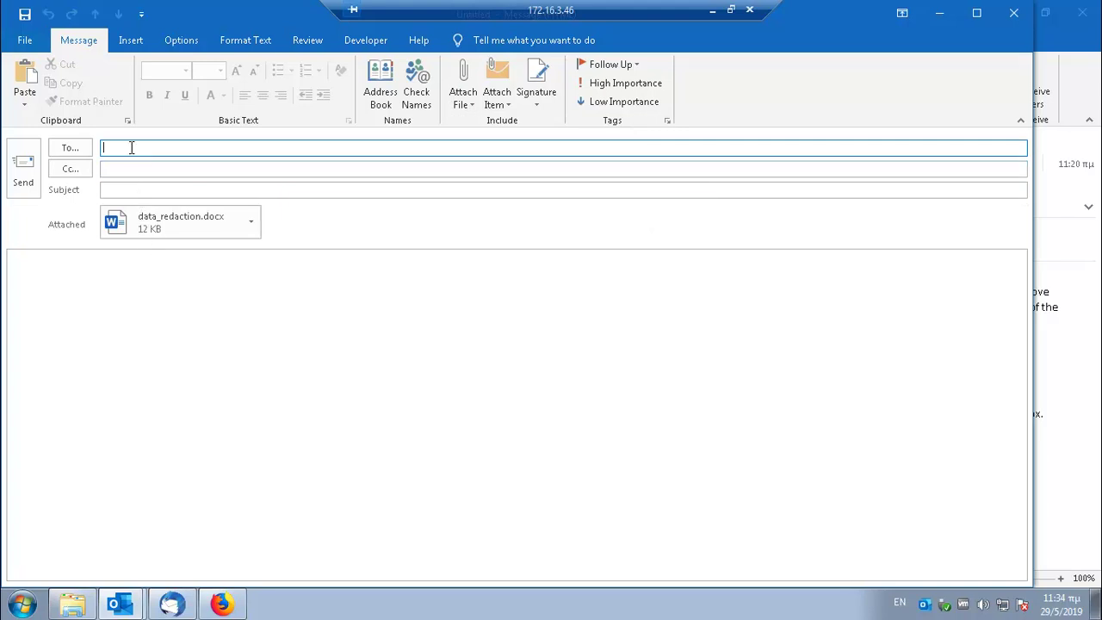
Step: Address the message to the external test mailbox using the suggested recipient
type("demo")
key("Tab")
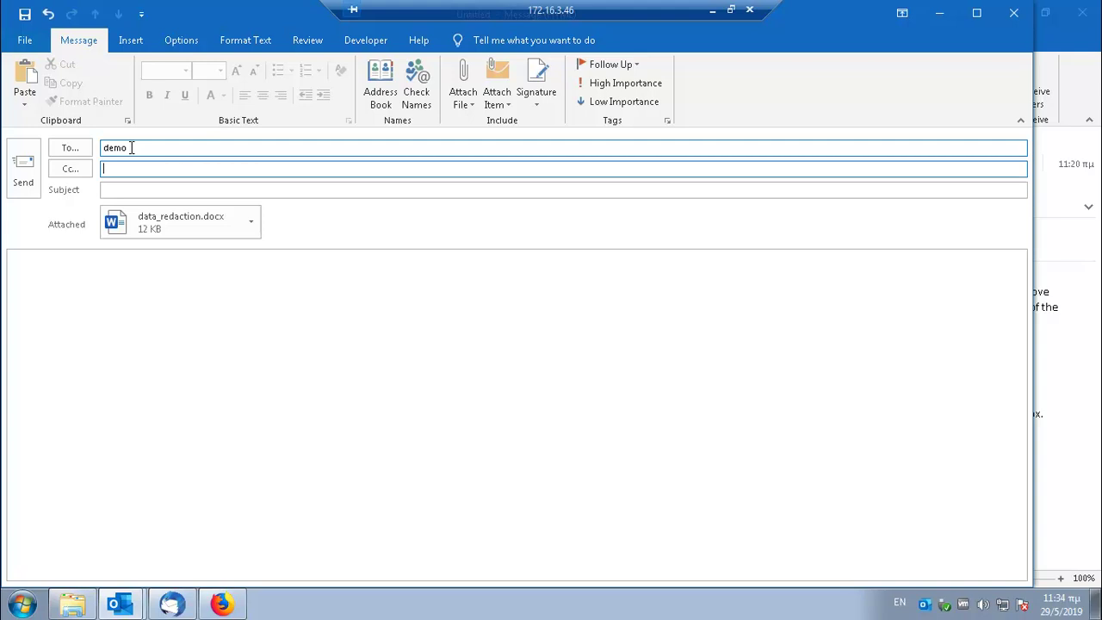
left_click(131, 147)
double_click(131, 148)
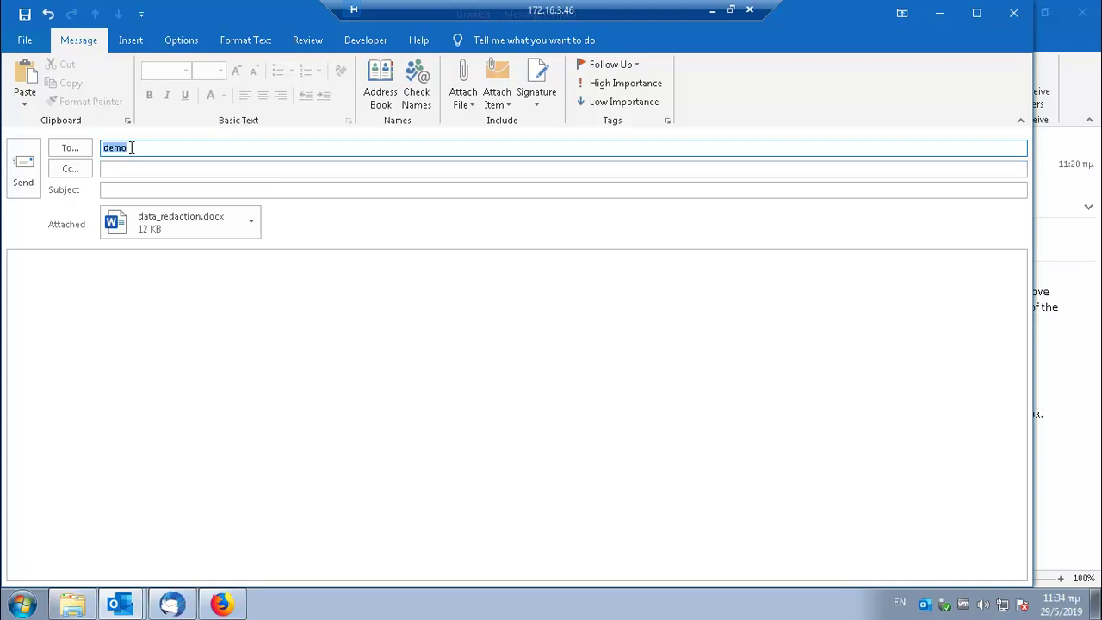
type("in")
key("Return")
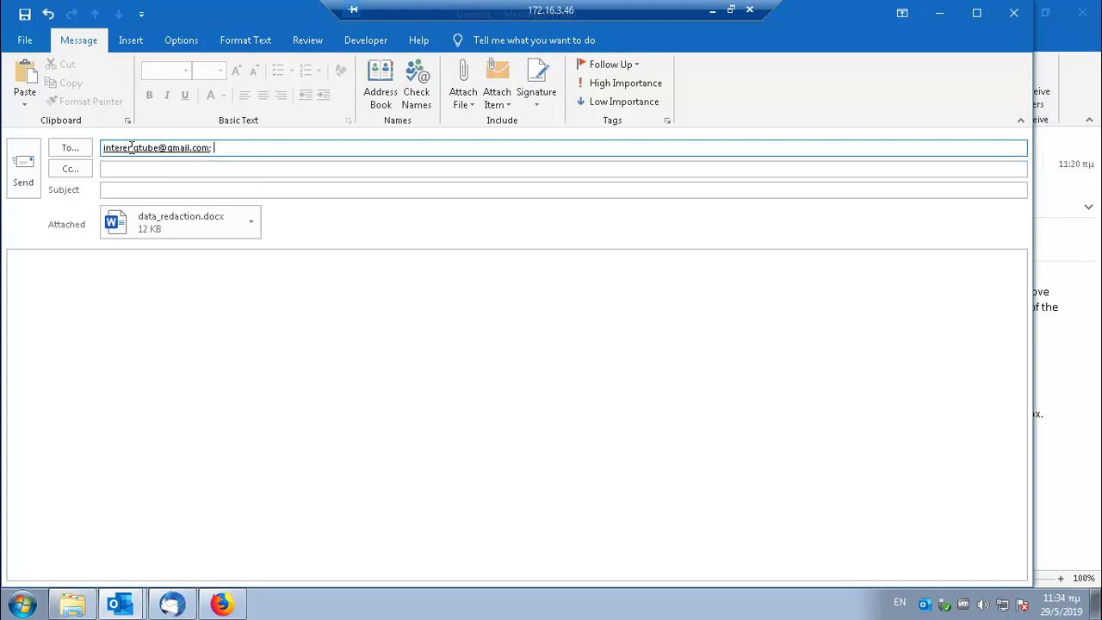
key("Tab")
key("Tab")
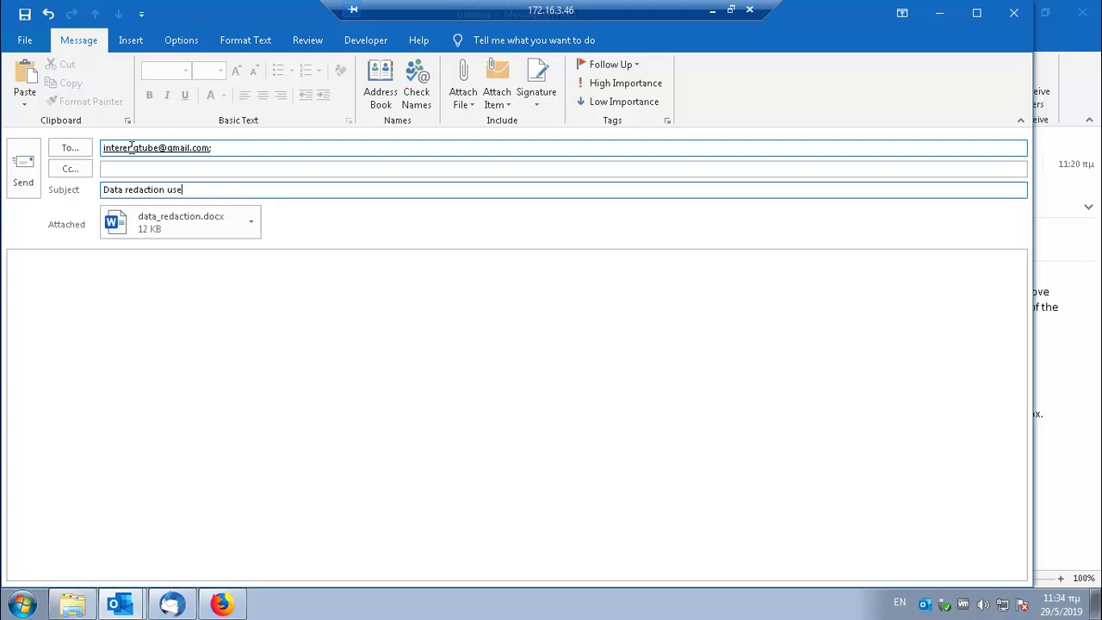
Step: Set the subject to 'Data redaction test' and send the email
type("Data redaction user")
left_click(298, 369)
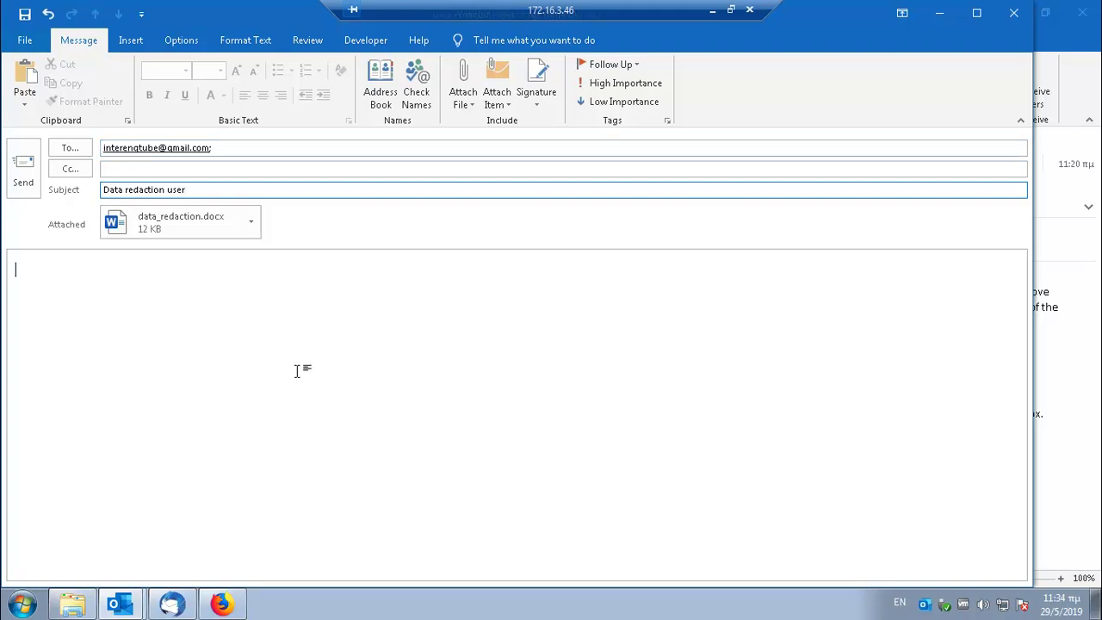
double_click(179, 190)
type("test")
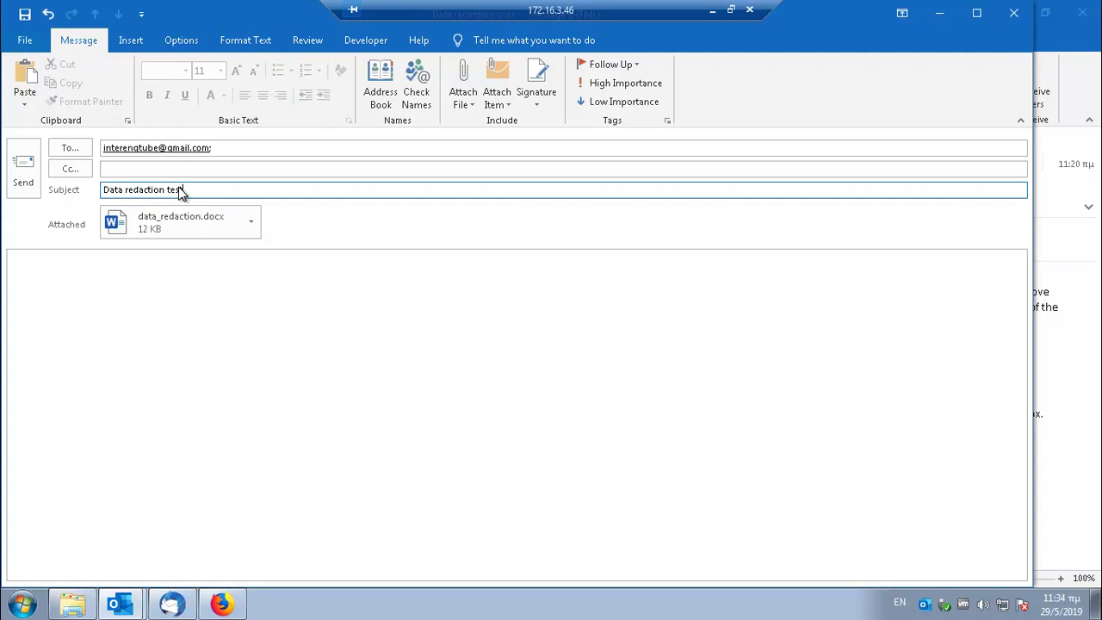
left_click(26, 175)
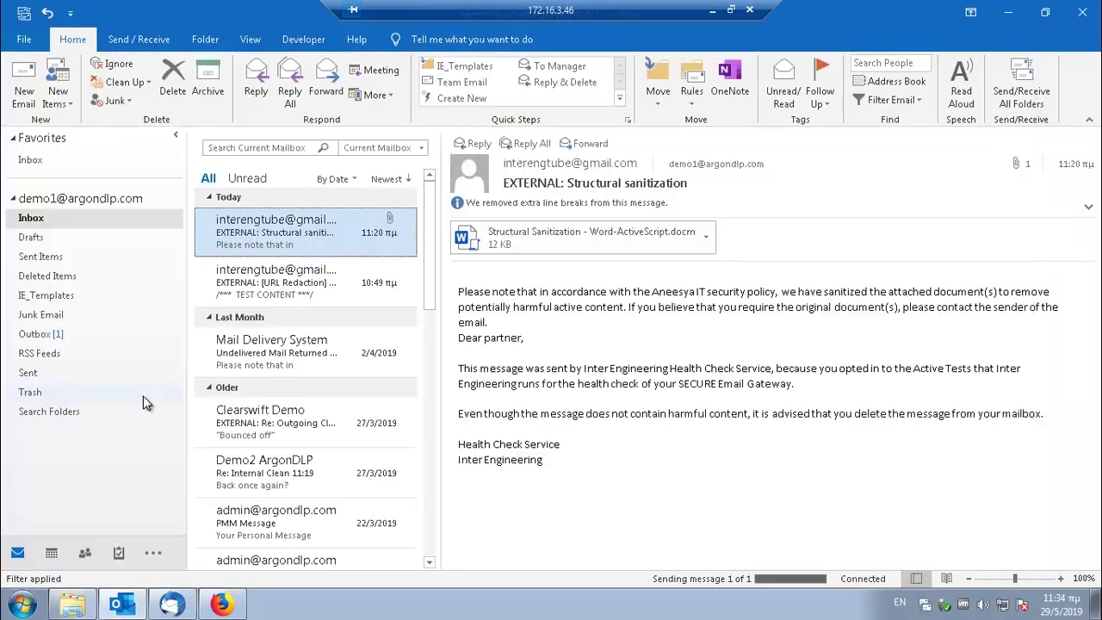
Step: Fetch new Inbox mail in Thunderbird, open 'Data redaction test' and its data_redaction.docx attachment
left_click(174, 606)
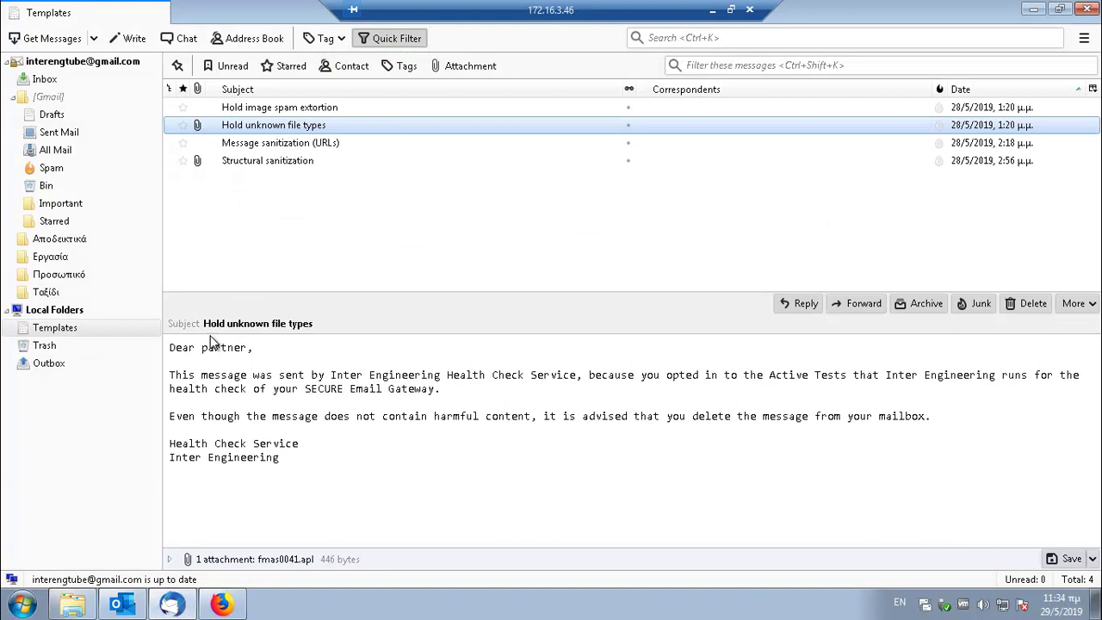
left_click(34, 80)
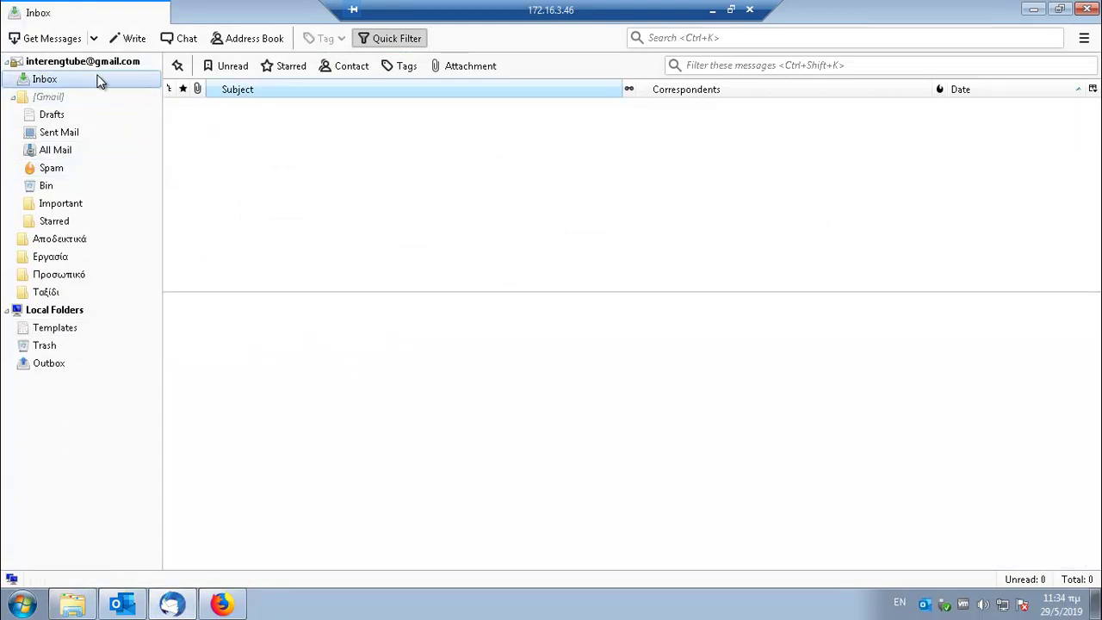
left_click(49, 40)
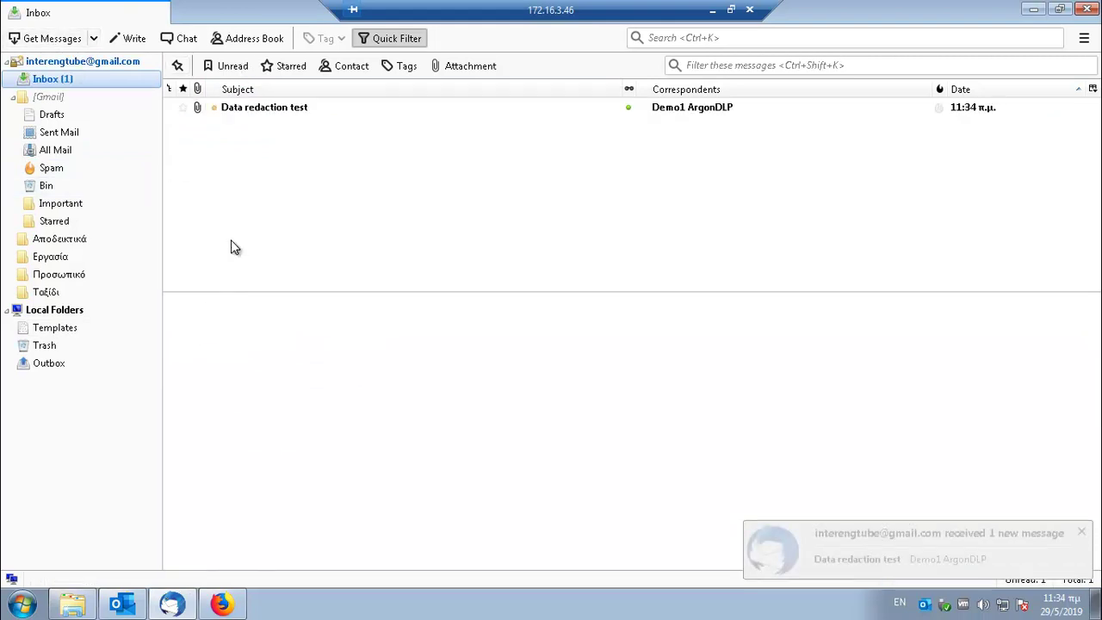
left_click(261, 110)
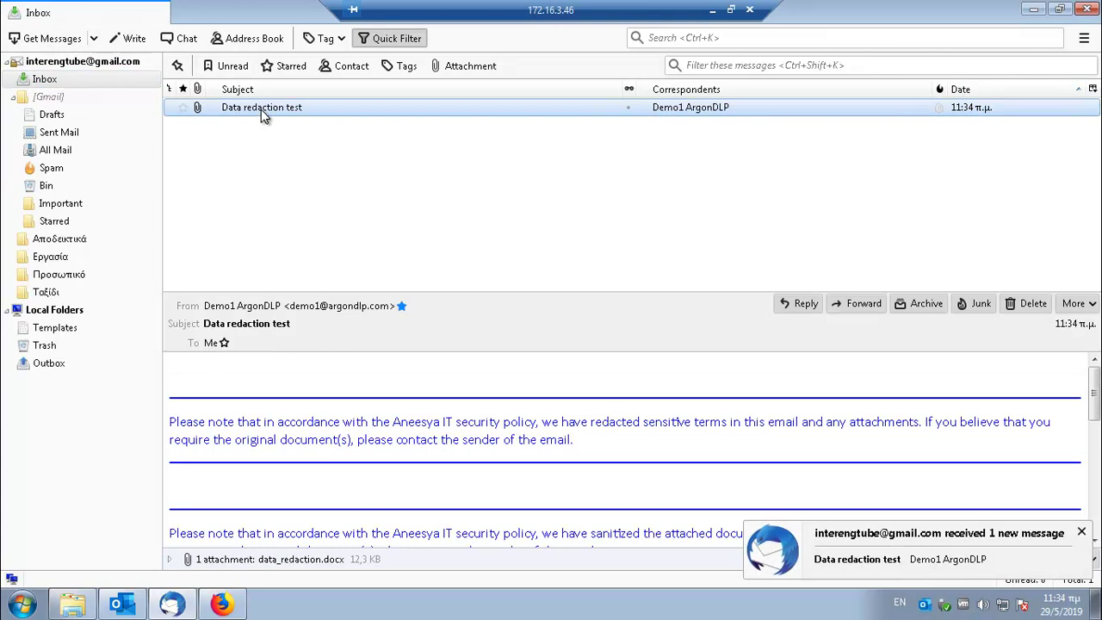
double_click(261, 110)
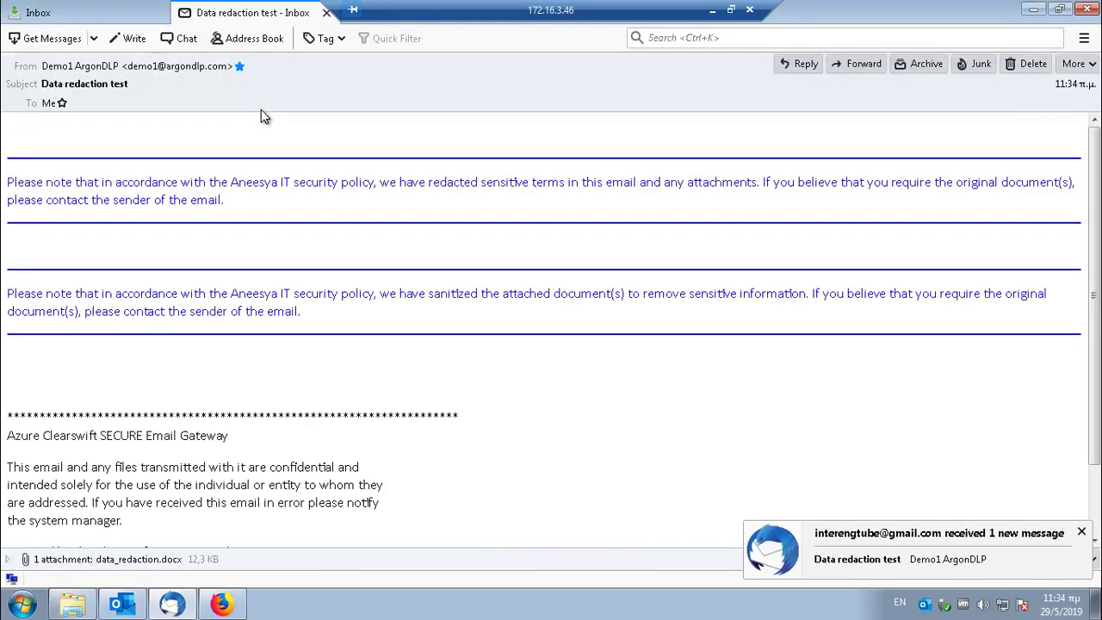
left_click(57, 560)
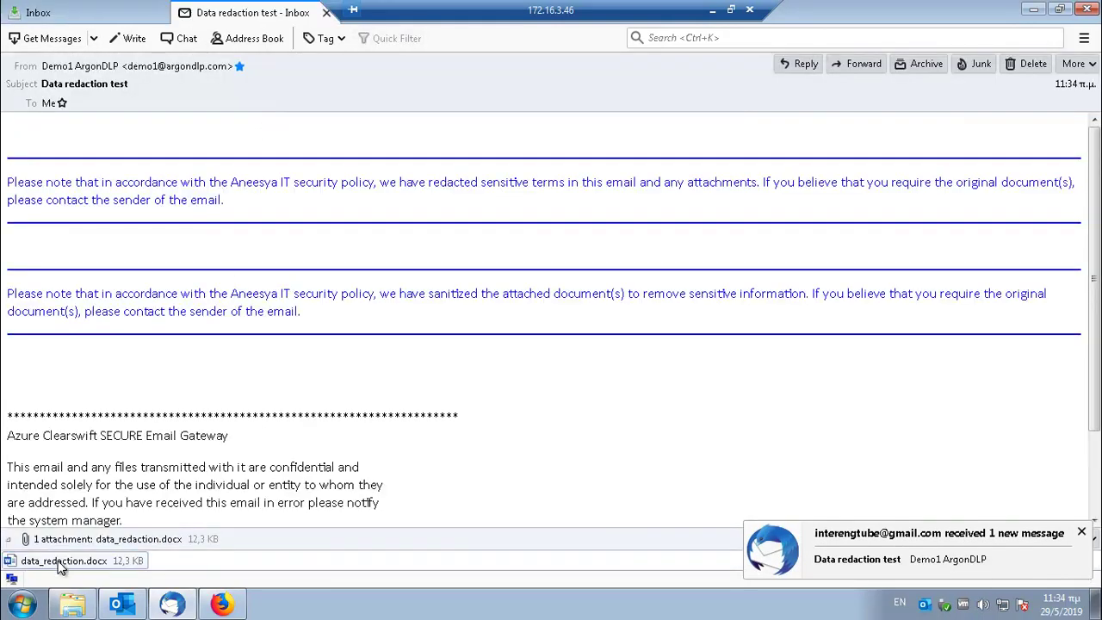
double_click(67, 563)
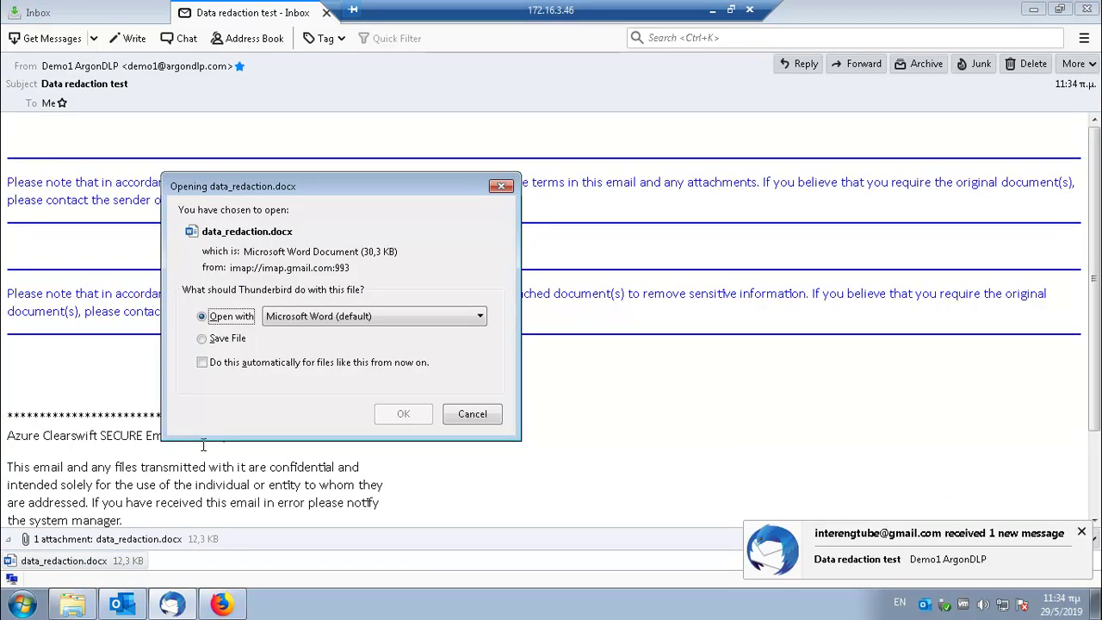
Step: Open the received attachment in Word and compare the asterisk-masked numbers with the unchanged IP lines
left_click(403, 414)
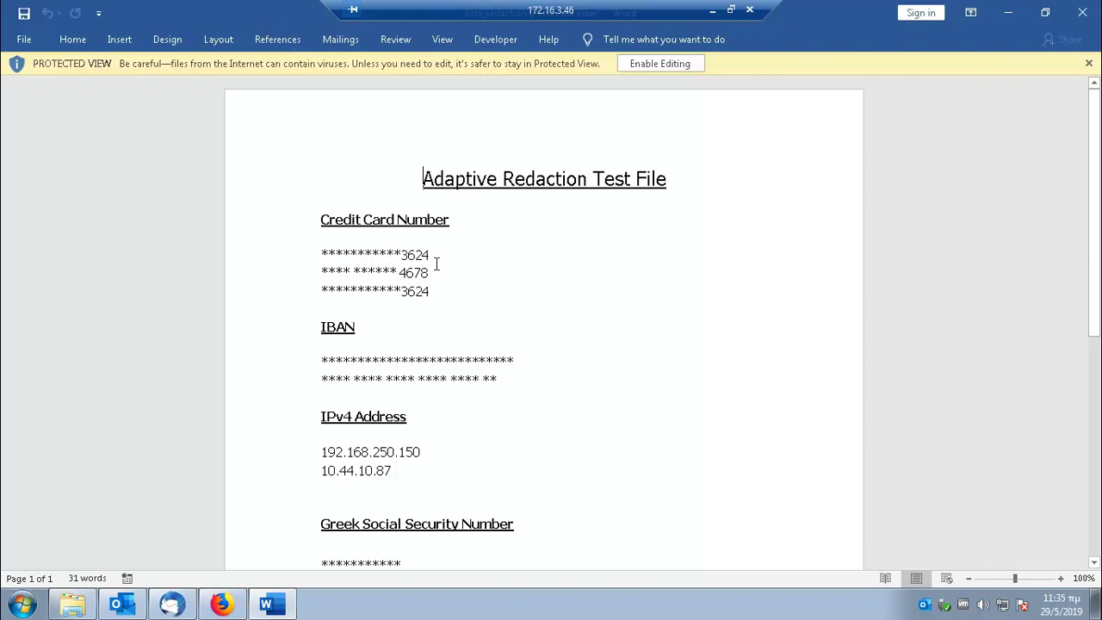
left_click(473, 377)
scroll(508, 383, "down", 3)
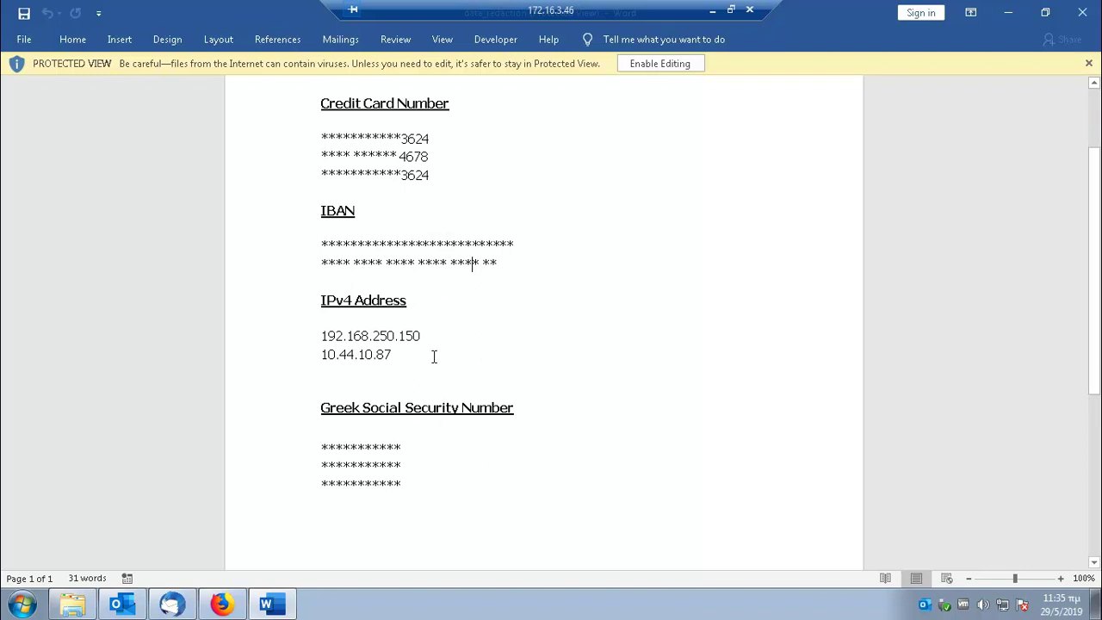
left_click_drag(419, 352, 321, 335)
left_click(475, 350)
Step: Run a Track Message search and open the tracking details of 'Data redaction test'
left_click(224, 605)
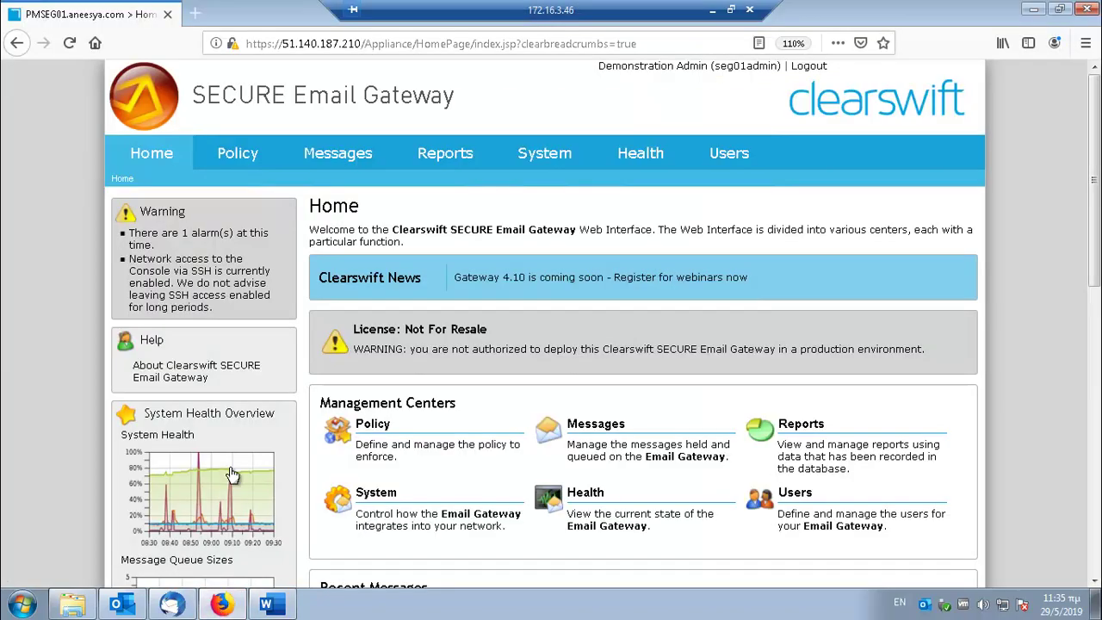
mouse_move(349, 159)
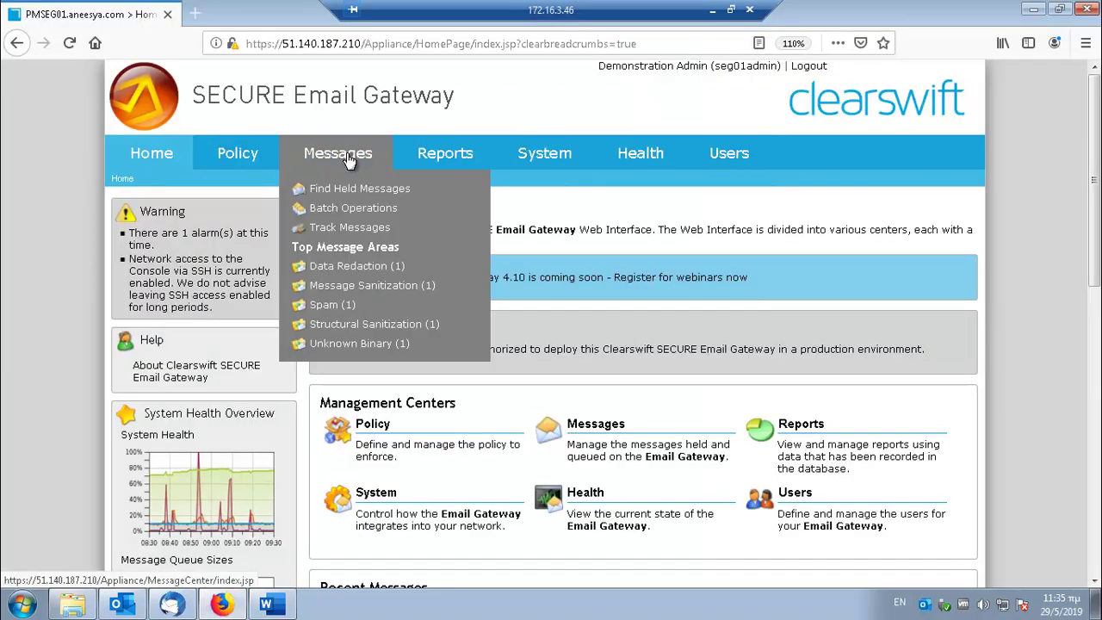
left_click(347, 228)
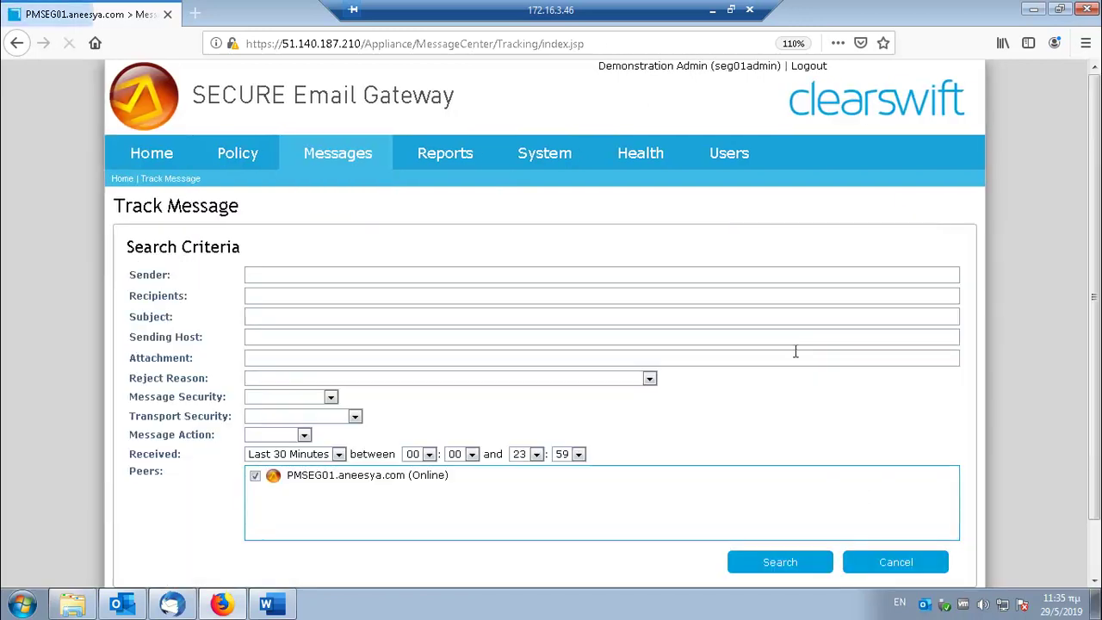
left_click(796, 568)
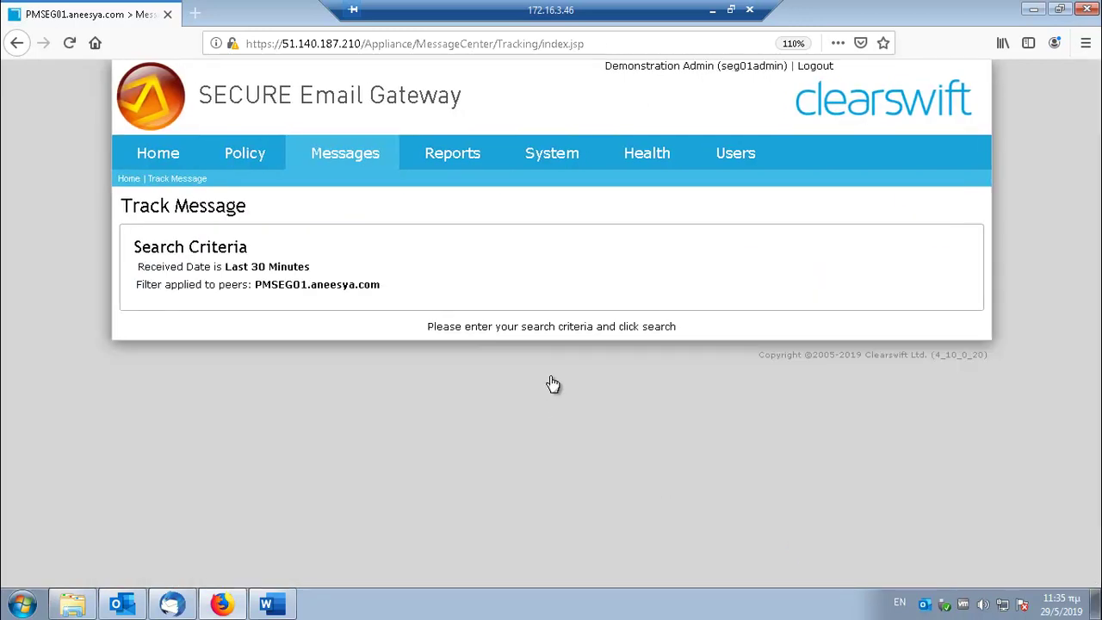
scroll(470, 332, "down", 2)
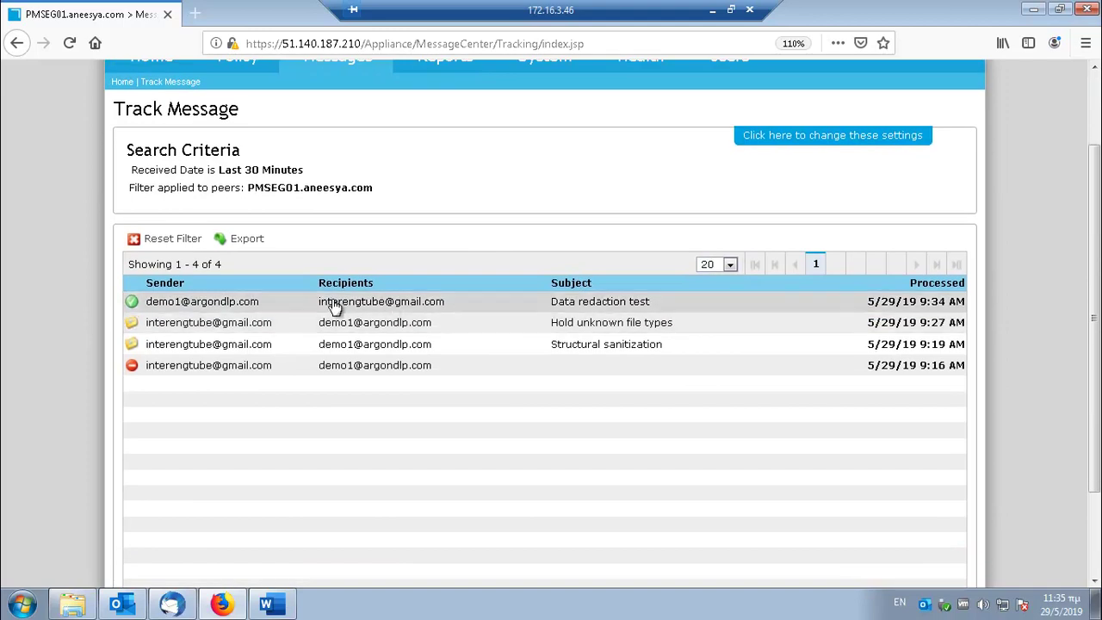
left_click(265, 308)
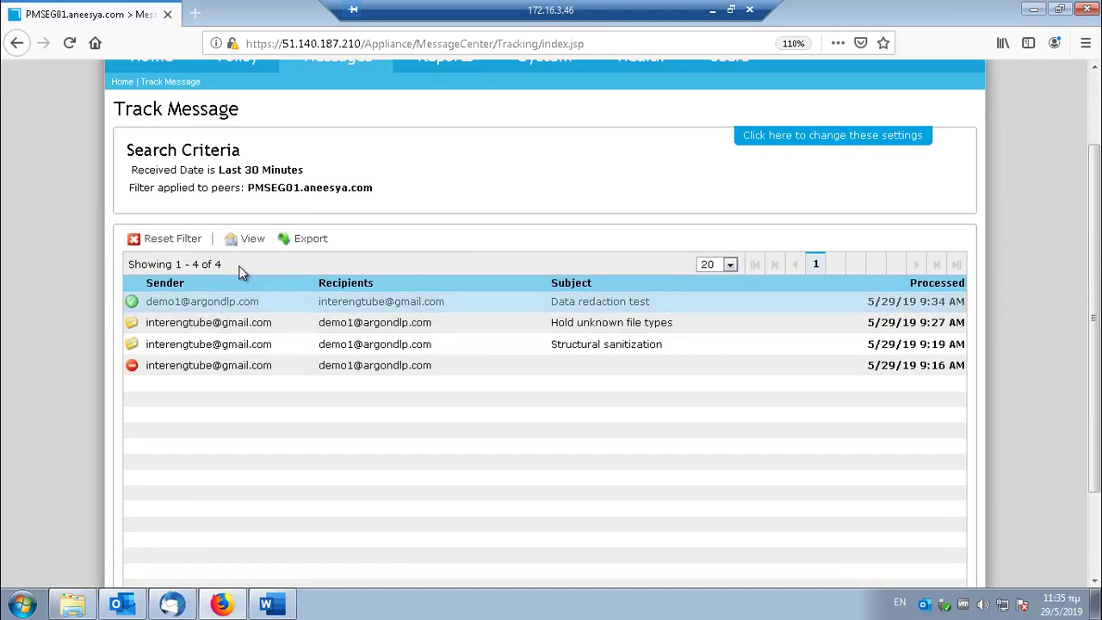
left_click(244, 238)
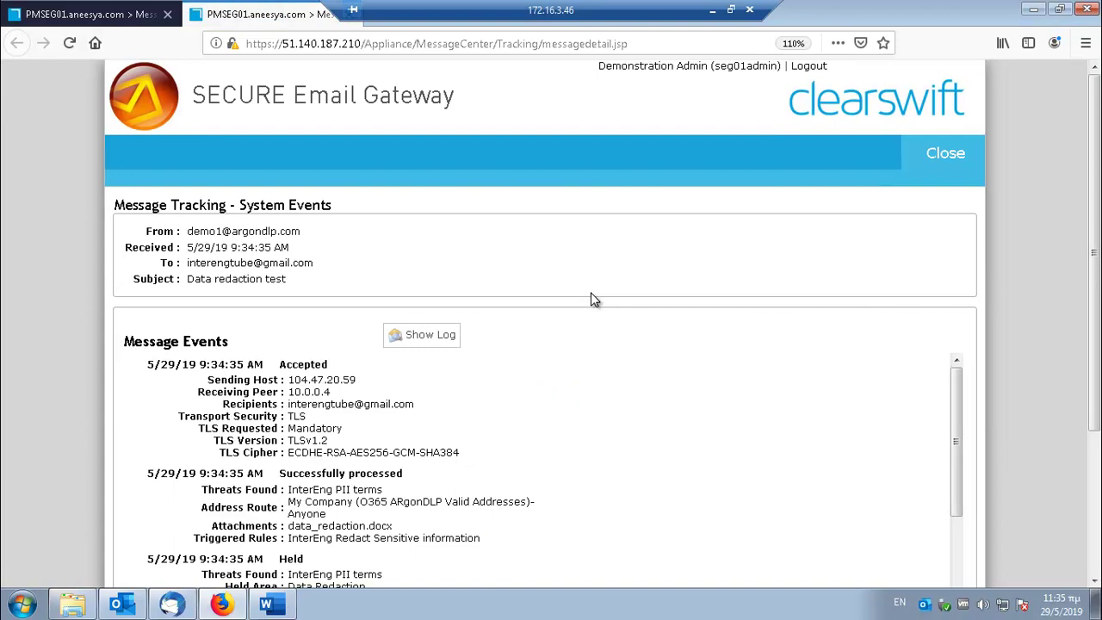
Step: Highlight the PII threat, InterEng redaction rule and Redaction Successful events, then close the details tab
scroll(592, 299, "down", 3)
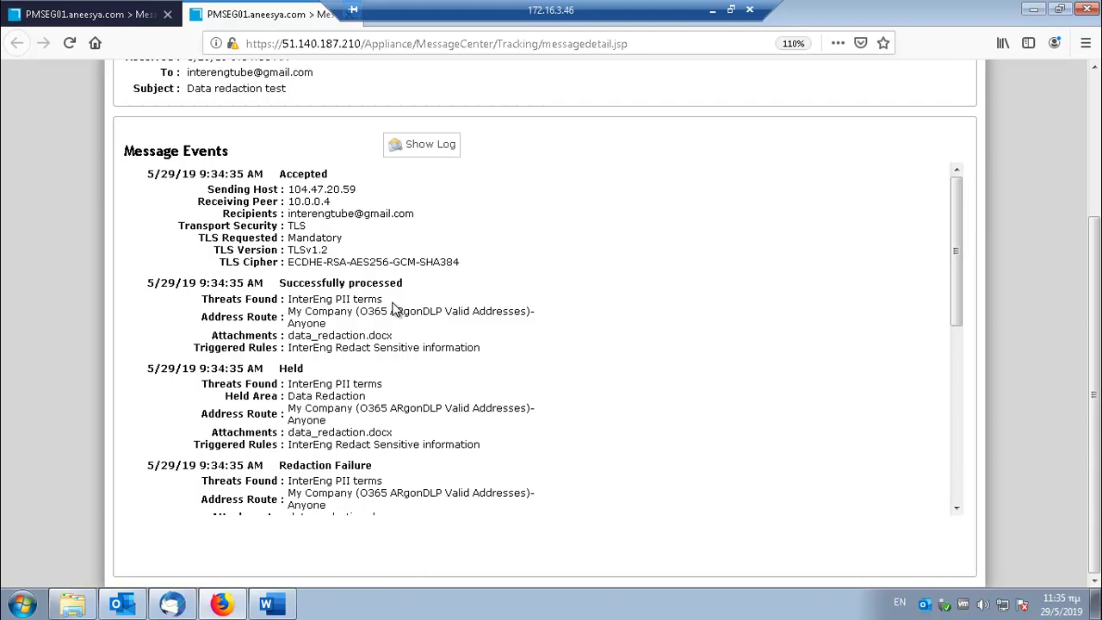
left_click_drag(385, 299, 340, 300)
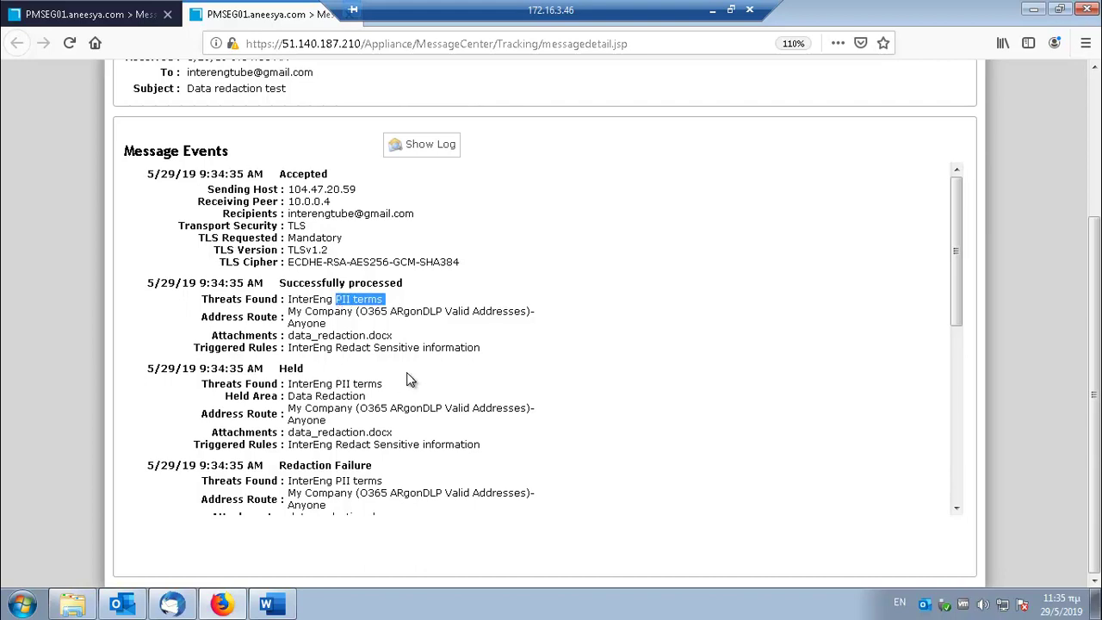
scroll(409, 377, "down", 5)
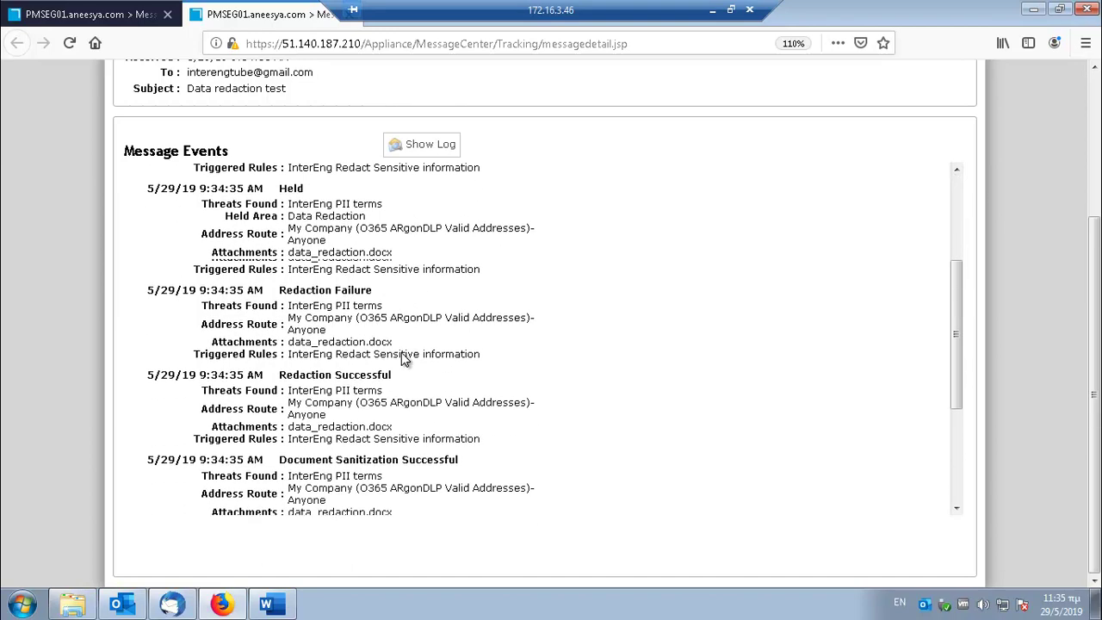
scroll(370, 344, "down", 3)
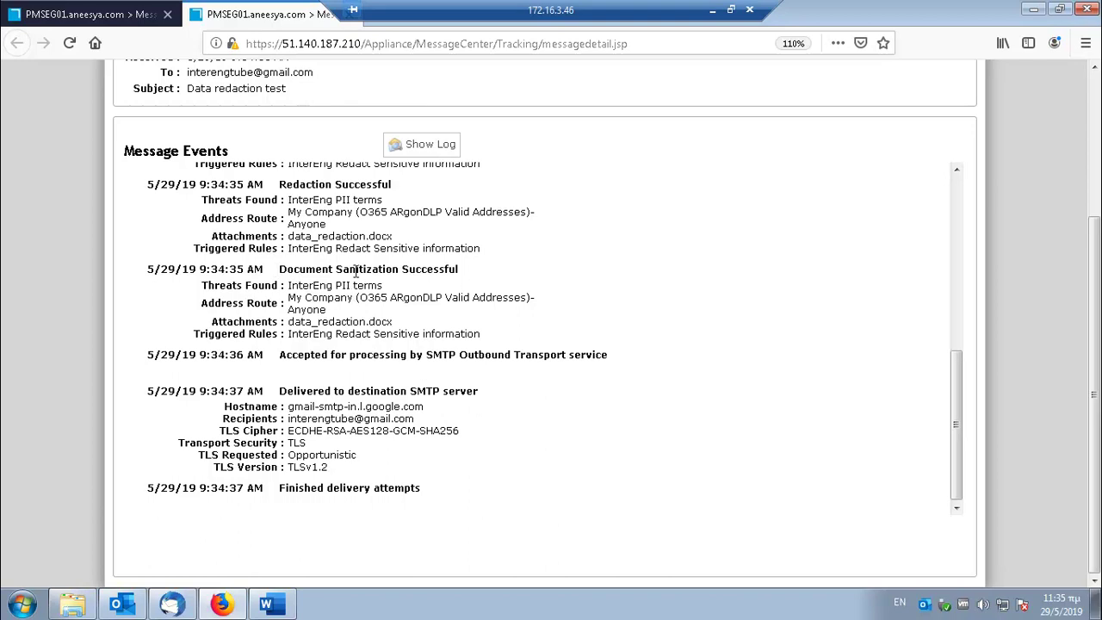
left_click_drag(480, 250, 289, 249)
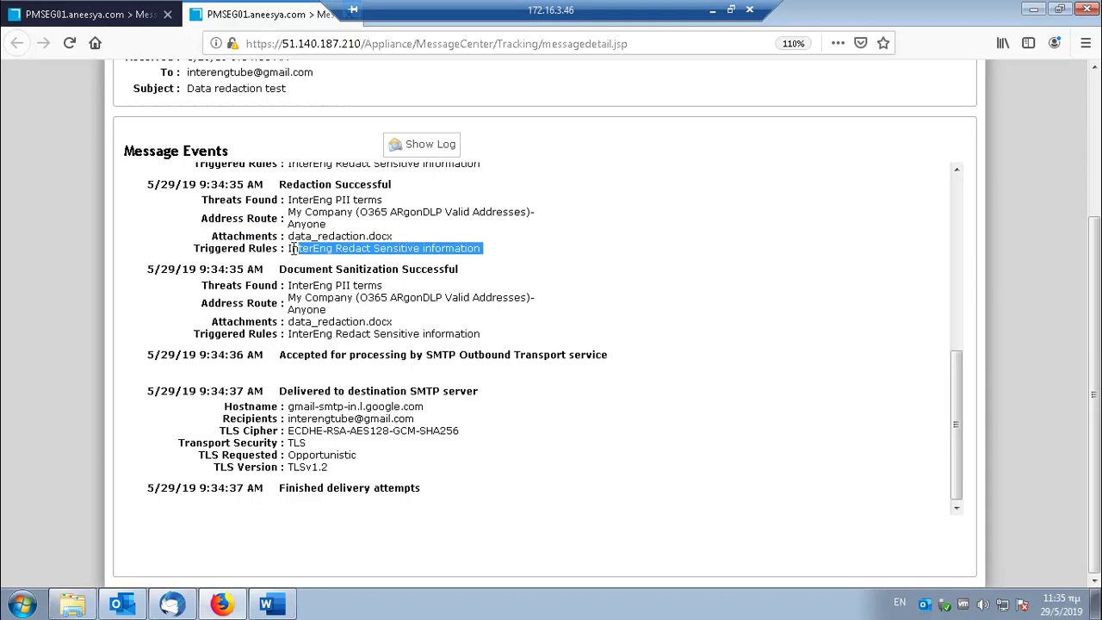
left_click_drag(403, 186, 277, 184)
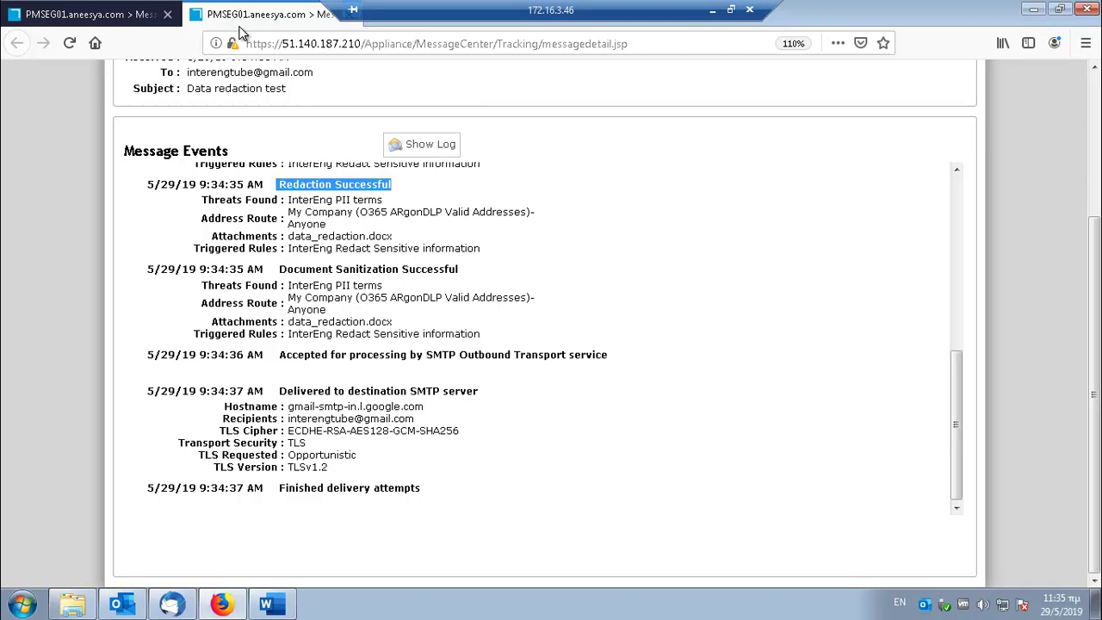
key("ctrl+w")
scroll(349, 142, "up", 2)
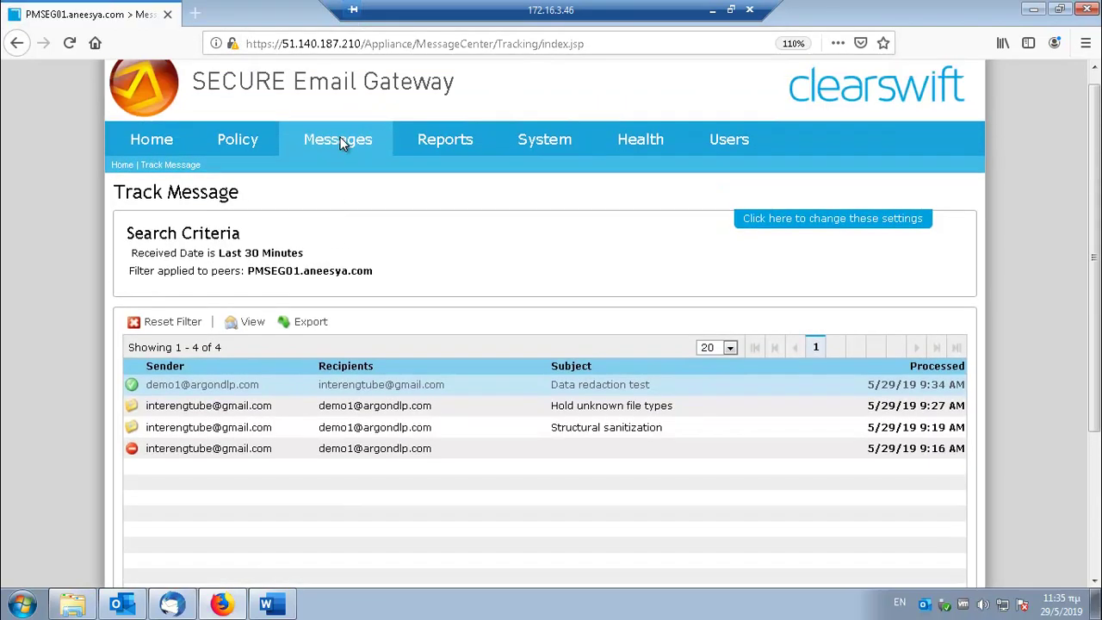
Step: List all held messages, open 'Data redaction test', and open the InterEng Redact rule from its policy summary
mouse_move(340, 153)
left_click(349, 191)
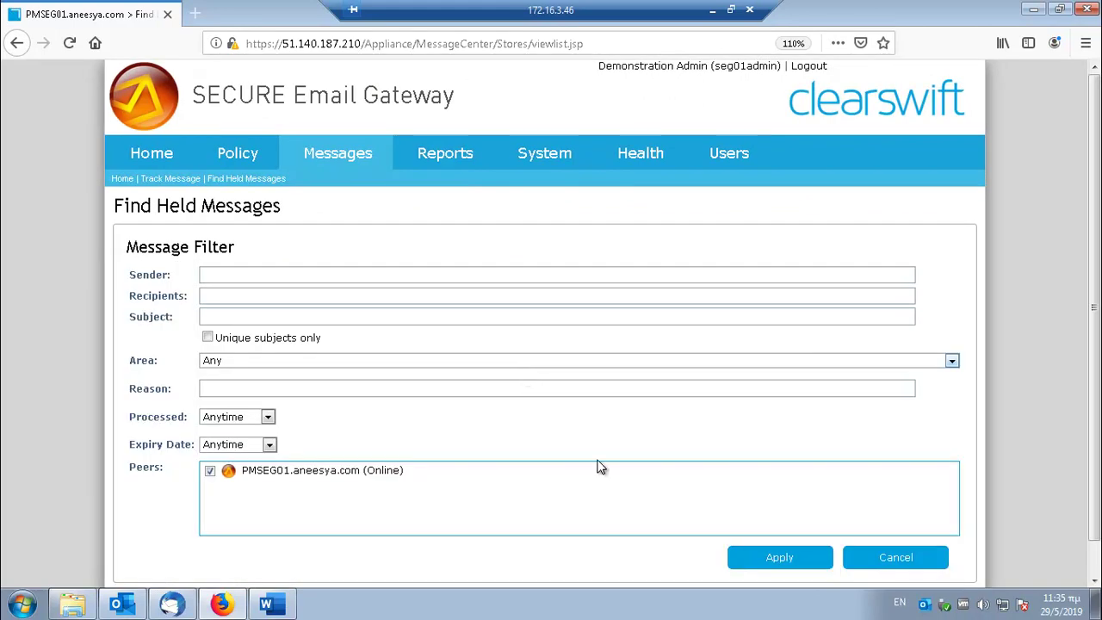
left_click(772, 560)
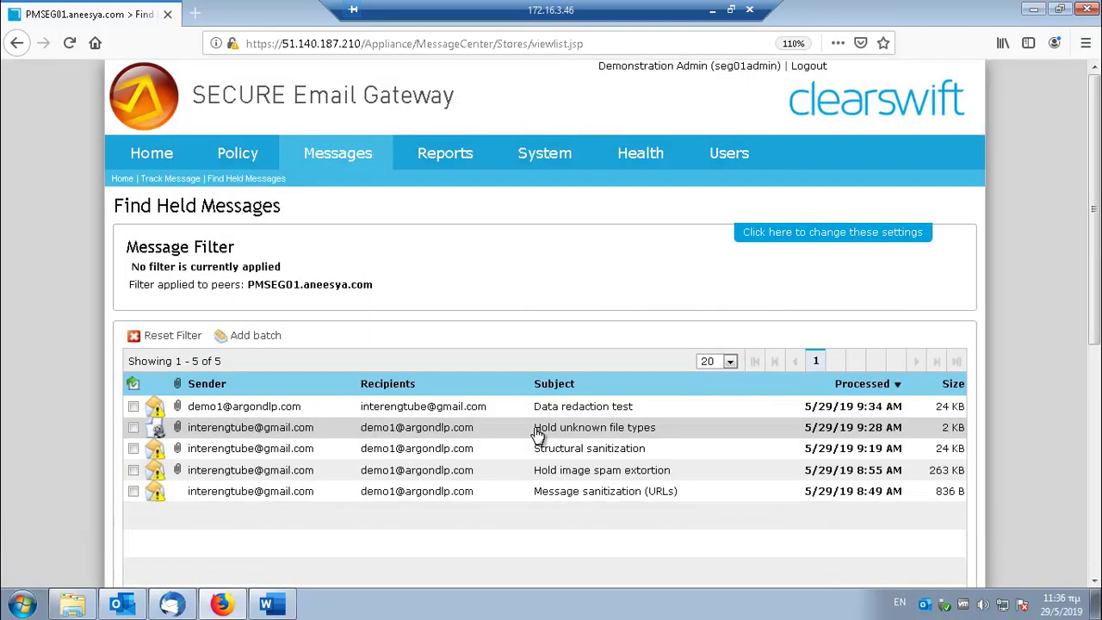
double_click(538, 407)
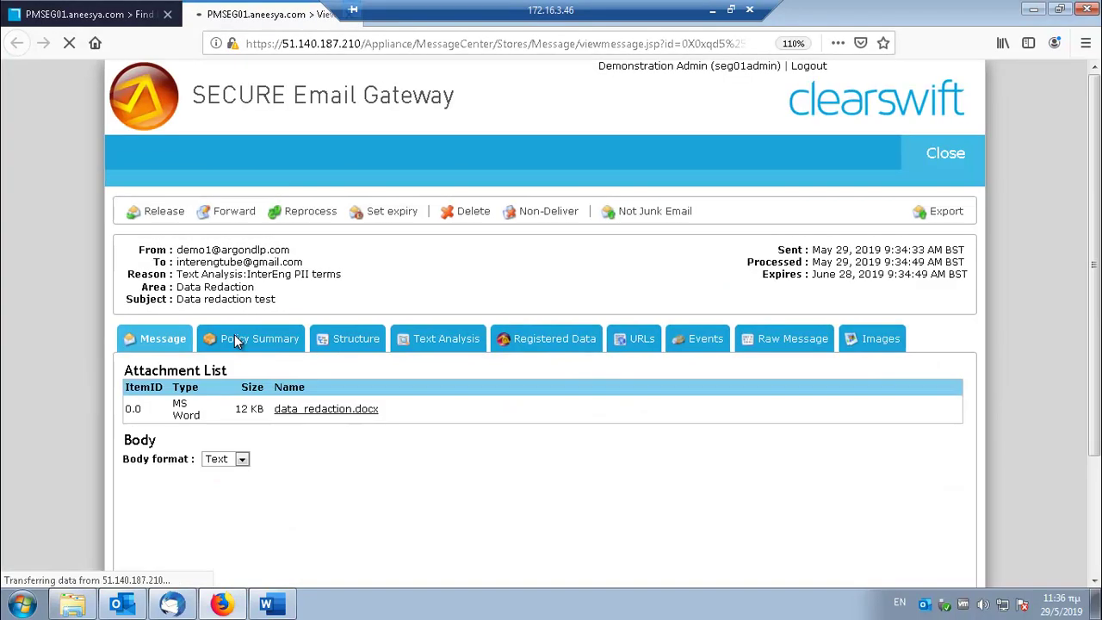
left_click(249, 342)
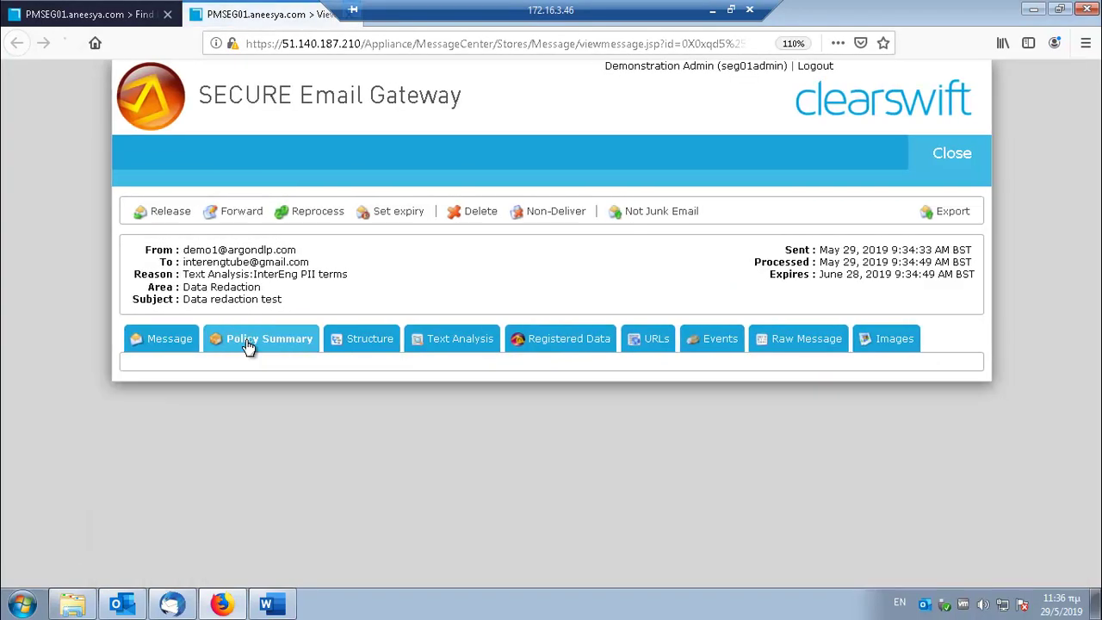
scroll(253, 343, "down", 3)
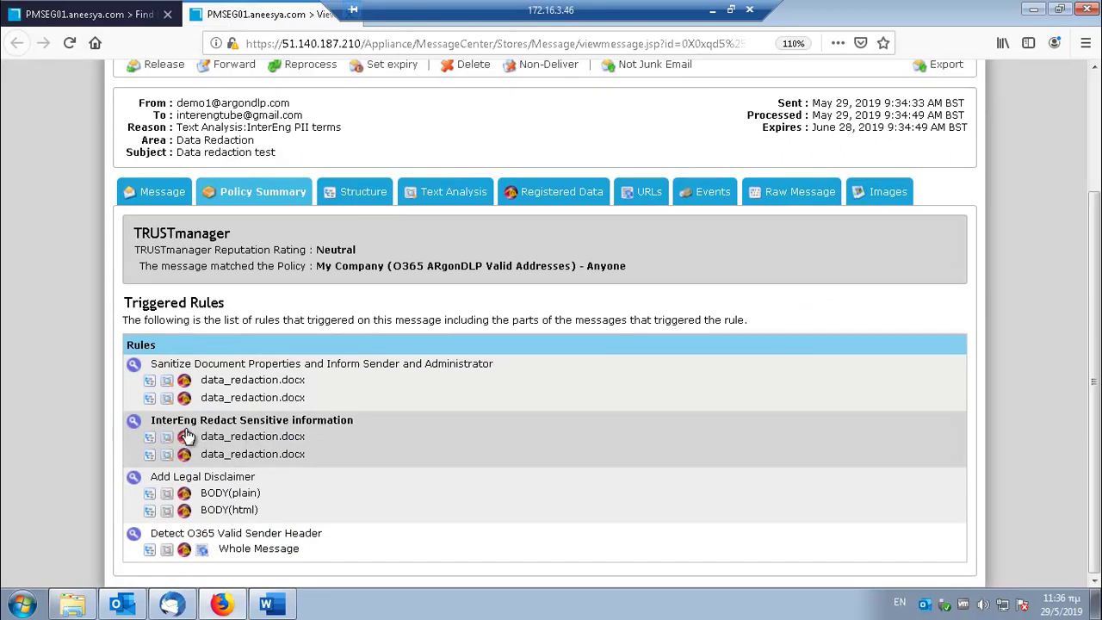
left_click(134, 420)
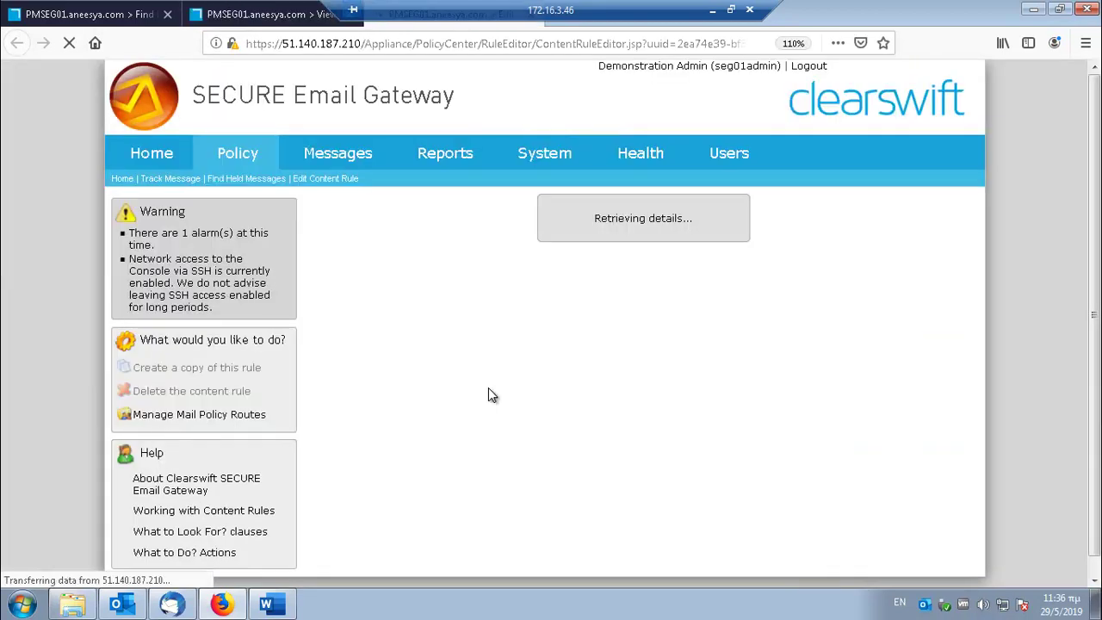
Step: Expand the rule's 16 included media types and scroll past the OCR setting to What To Do?
scroll(805, 362, "down", 3)
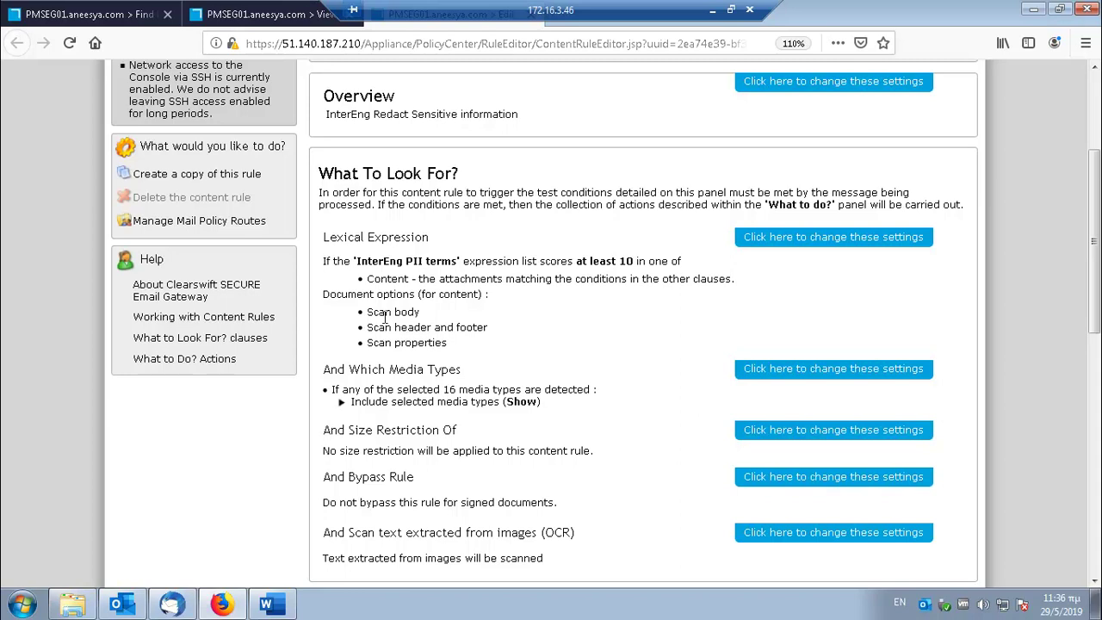
left_click(343, 404)
scroll(568, 400, "down", 2)
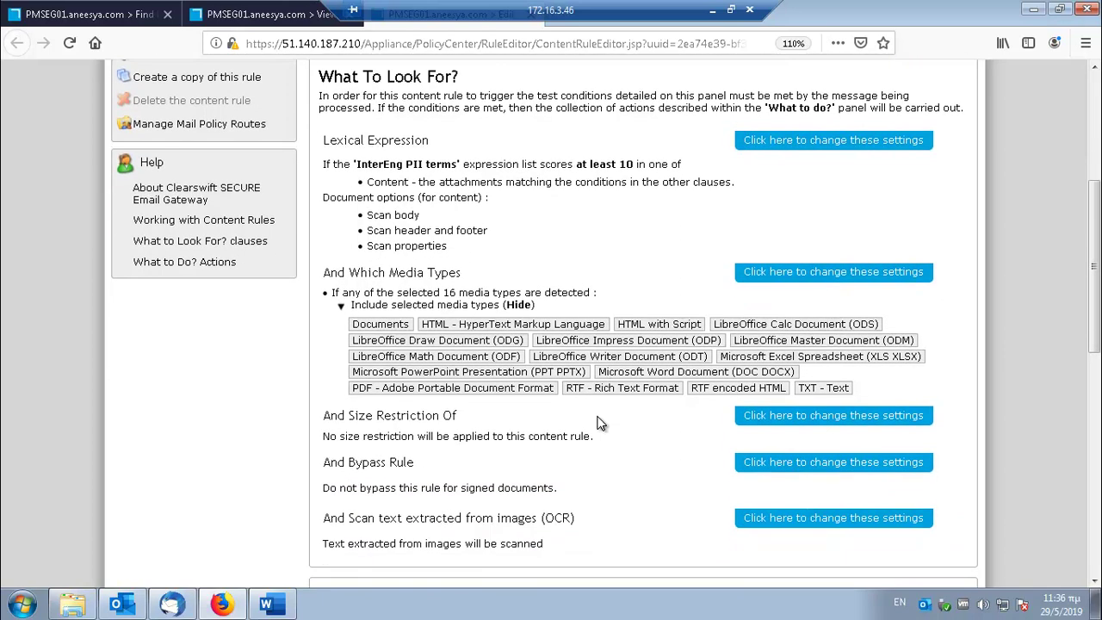
scroll(600, 422, "down", 6)
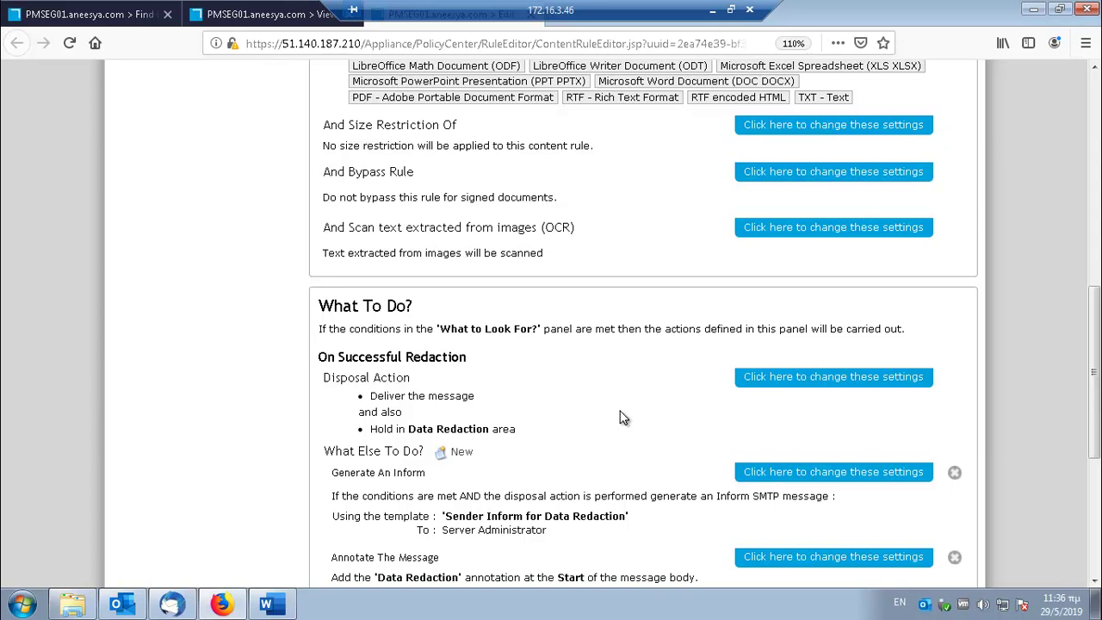
scroll(628, 412, "down", 2)
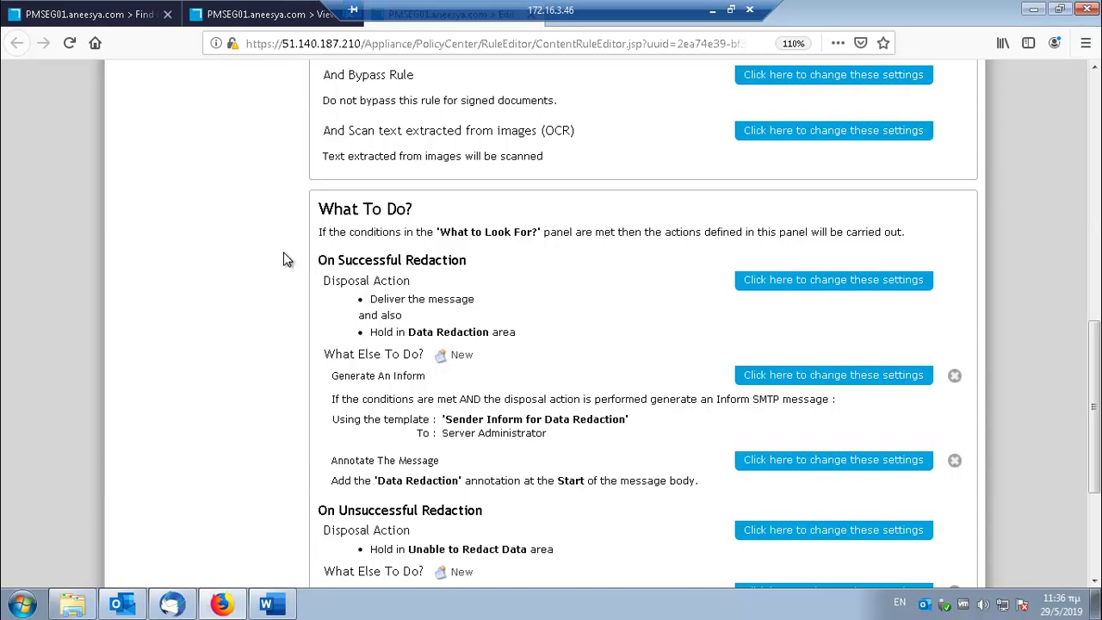
scroll(285, 254, "down", 2)
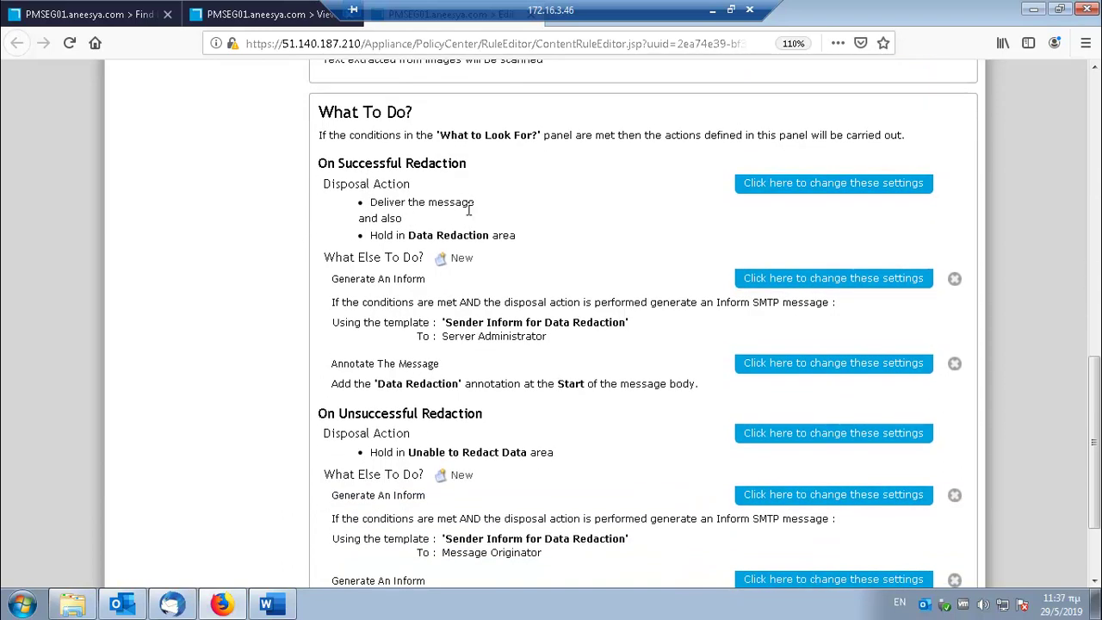
left_click_drag(484, 207, 369, 209)
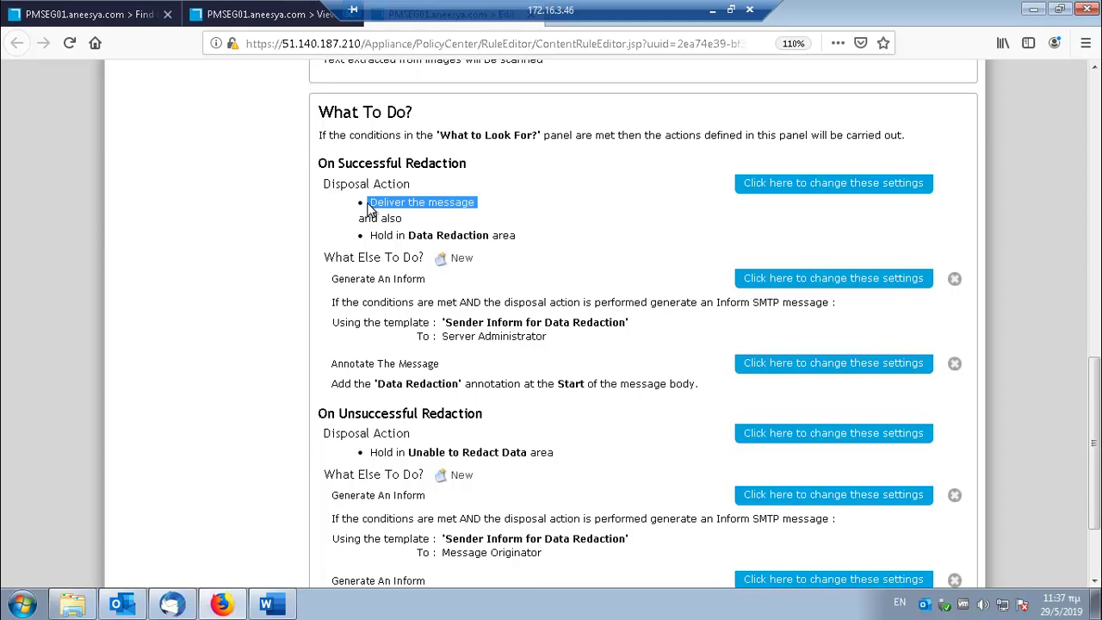
left_click(551, 242)
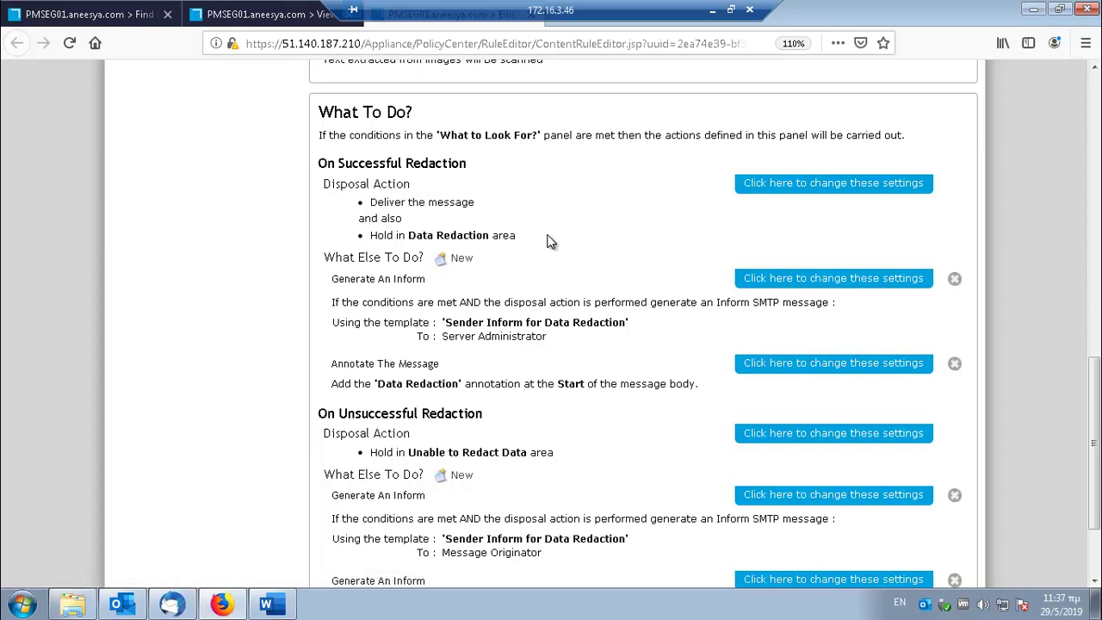
left_click_drag(551, 242, 368, 239)
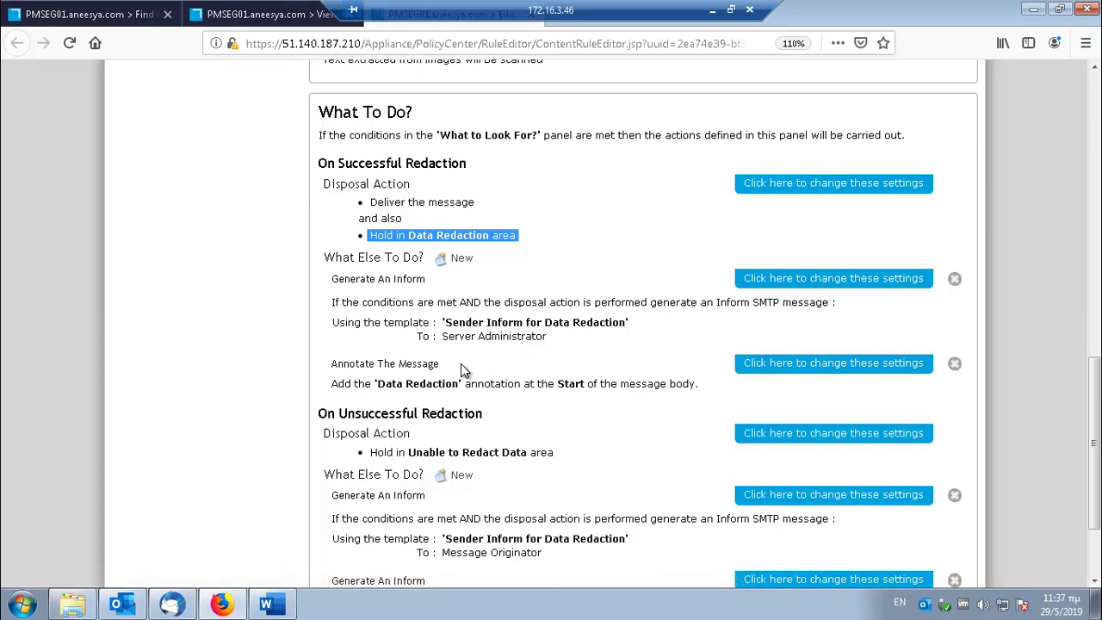
mouse_move(460, 365)
left_mouse_down()
mouse_move(333, 369)
mouse_move(303, 358)
left_mouse_up()
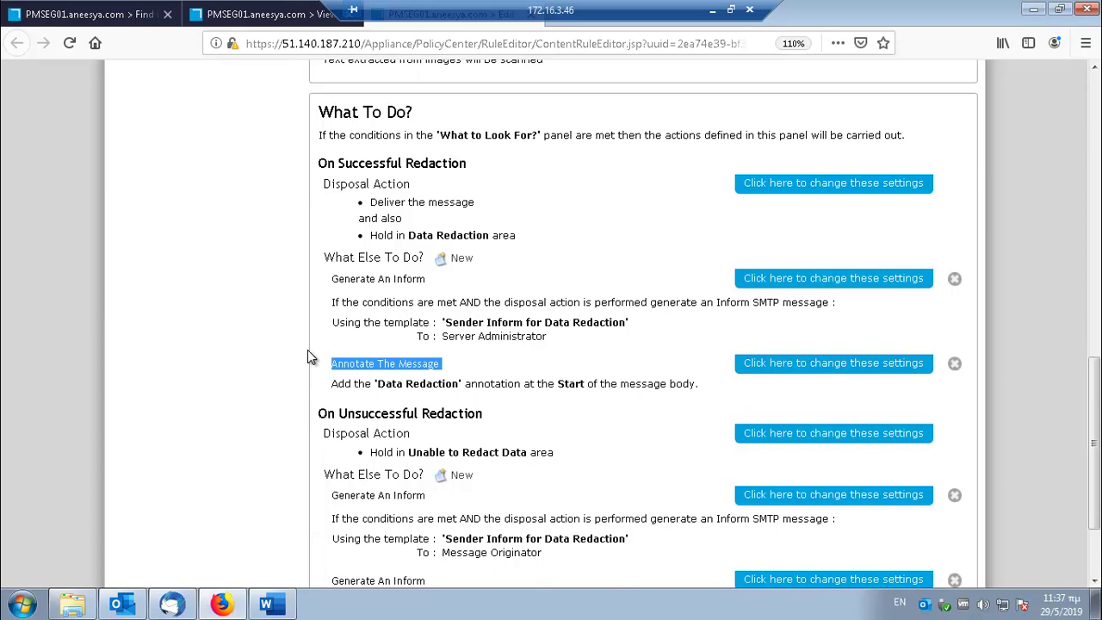
scroll(431, 327, "down", 2)
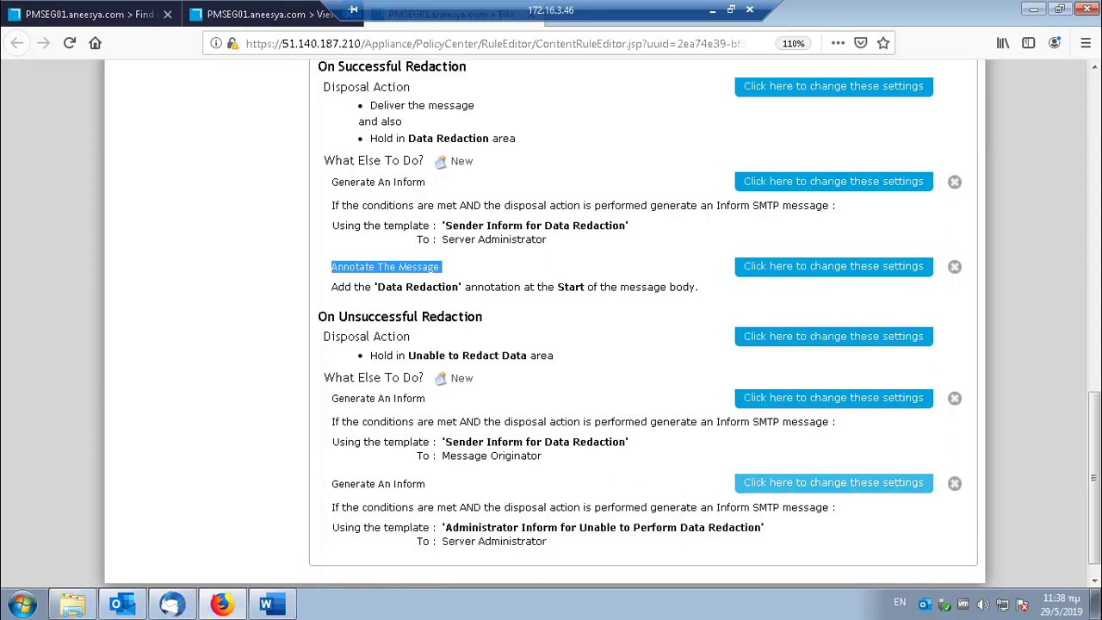
scroll(698, 484, "up", 5)
Step: Close the Edit Content Rule tab and then the held message tab with Ctrl+W
scroll(705, 324, "up", 8)
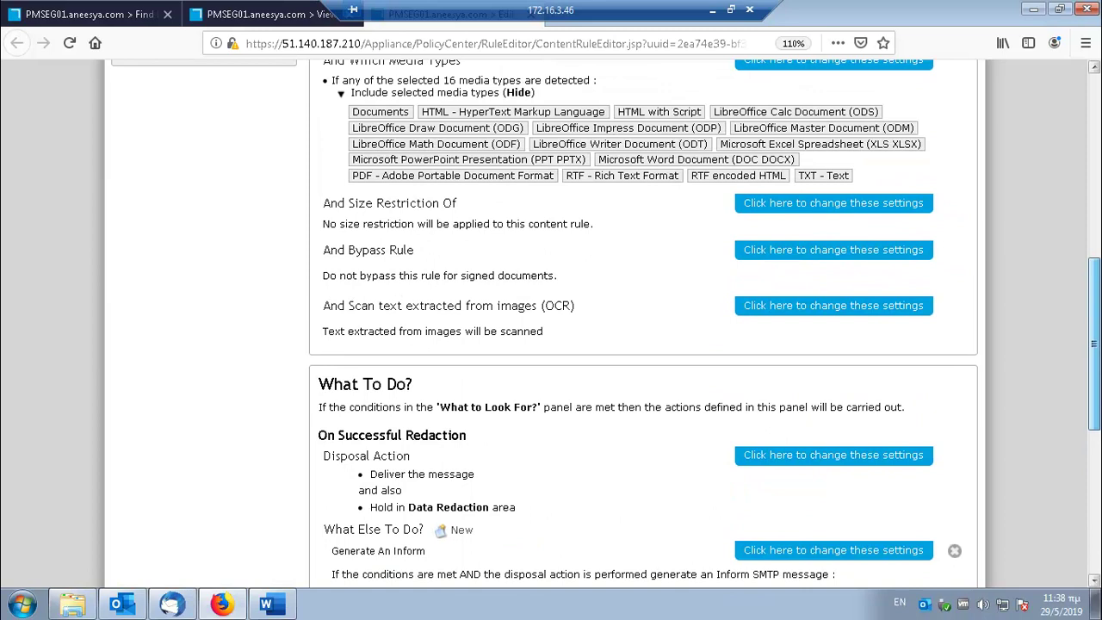
scroll(603, 326, "up", 1)
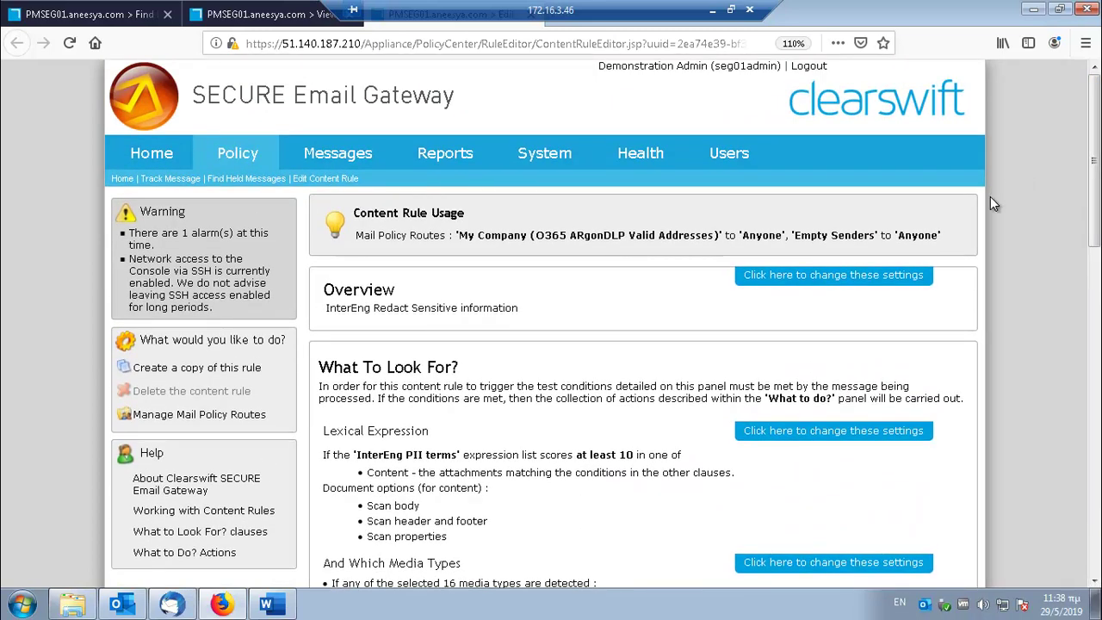
key("ctrl+w")
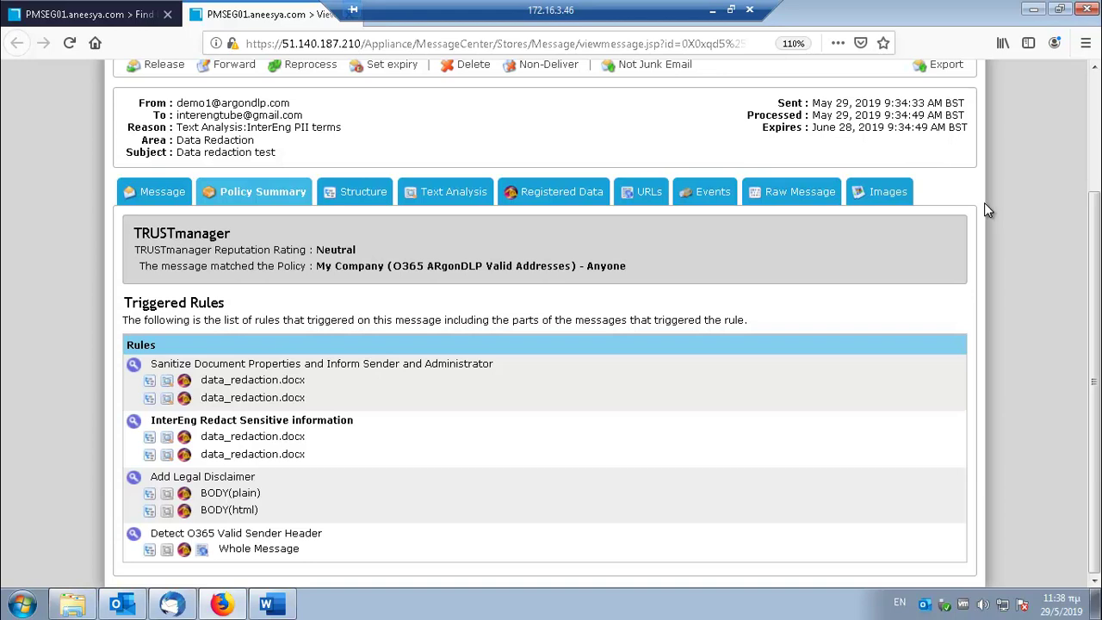
key("ctrl+w")
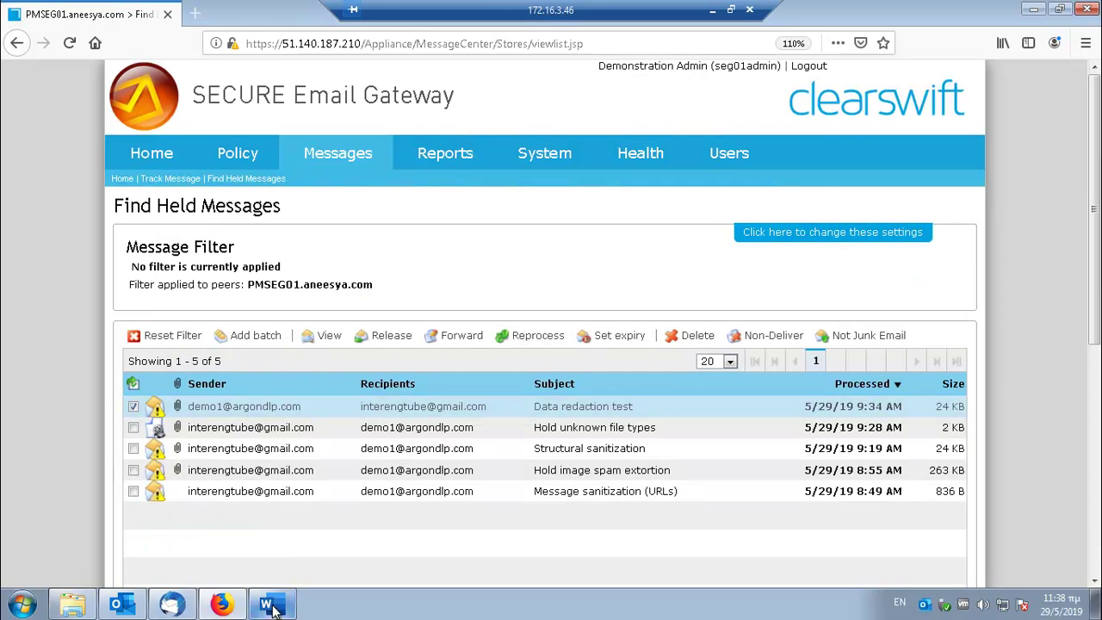
Step: View the unredacted data_redaction PNG from the OUT folder, then switch to Outlook
left_click(72, 605)
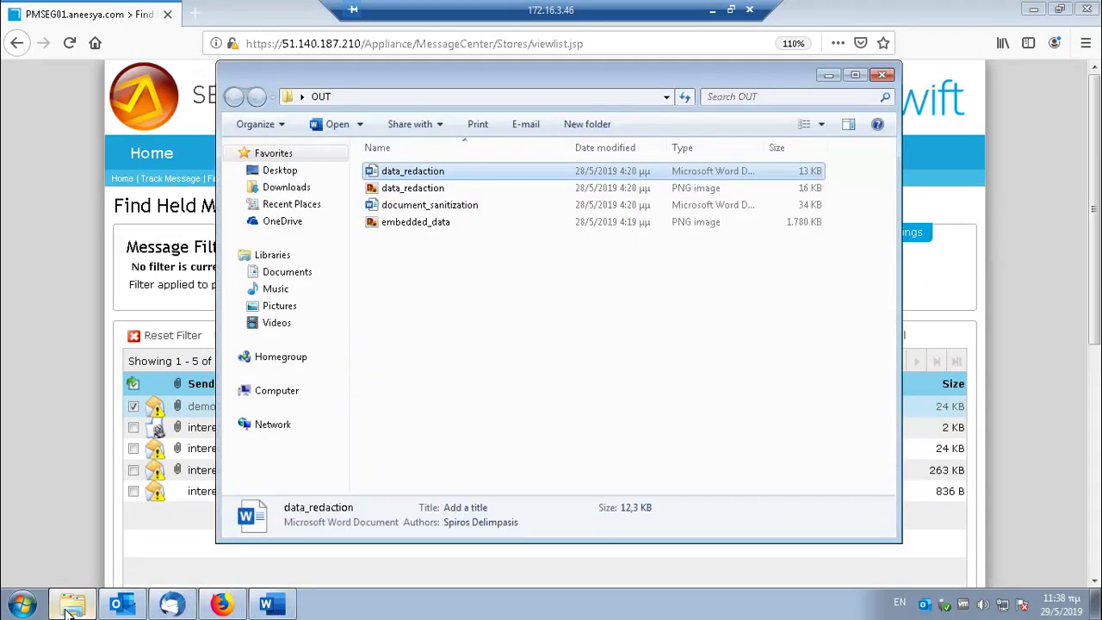
double_click(416, 189)
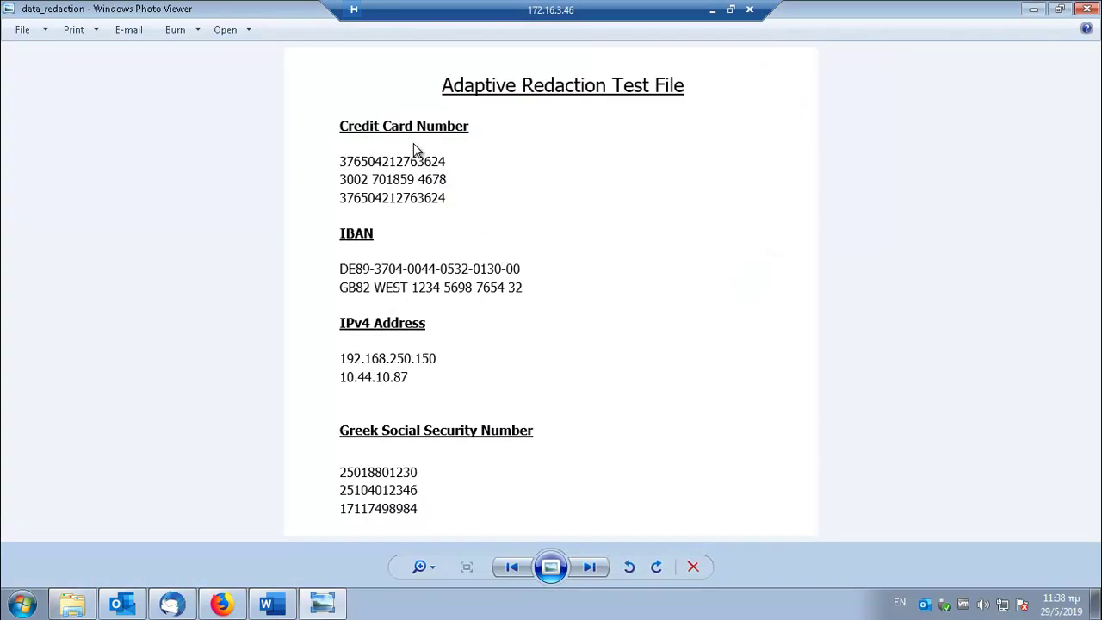
left_click(1086, 8)
left_click(120, 604)
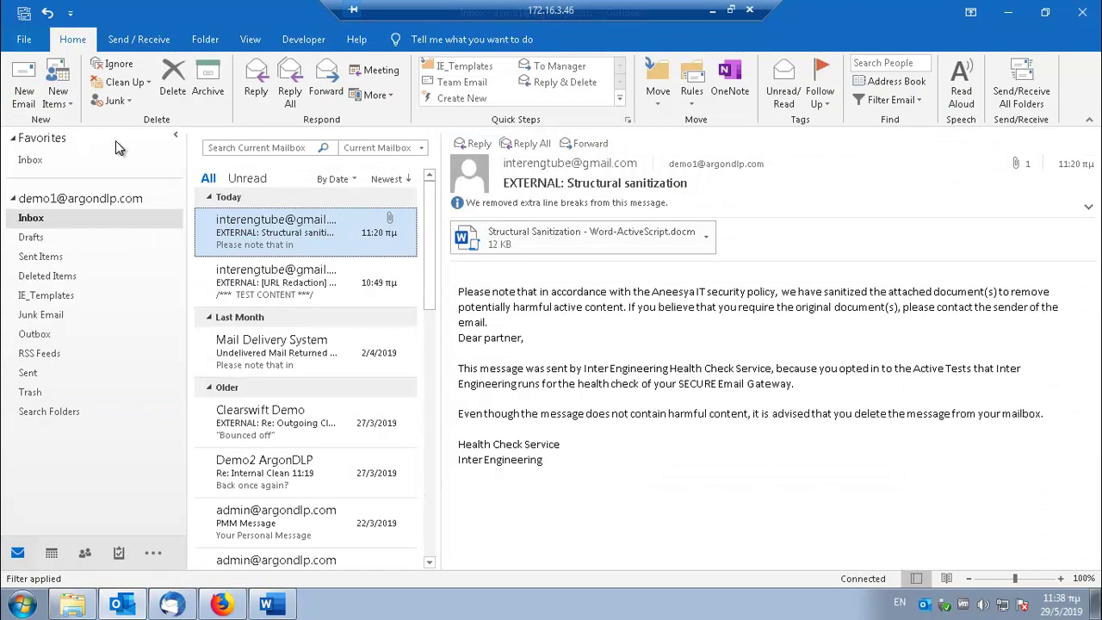
Step: Start a new Outlook email to the test recipient with subject 'Data redaction 2nd test'
left_click(24, 88)
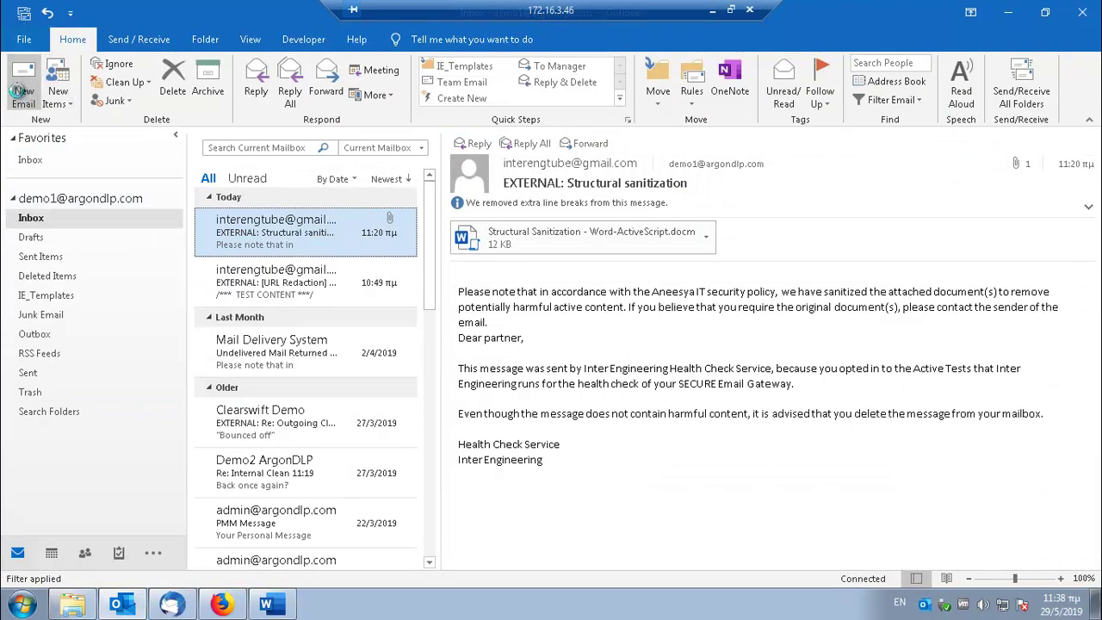
type("d")
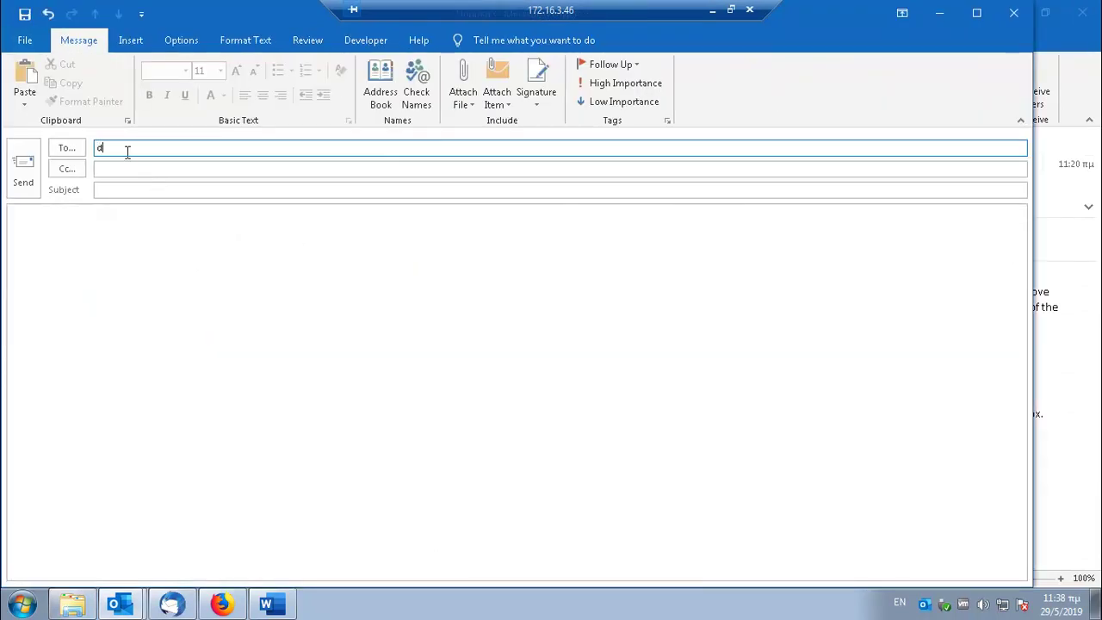
type("em")
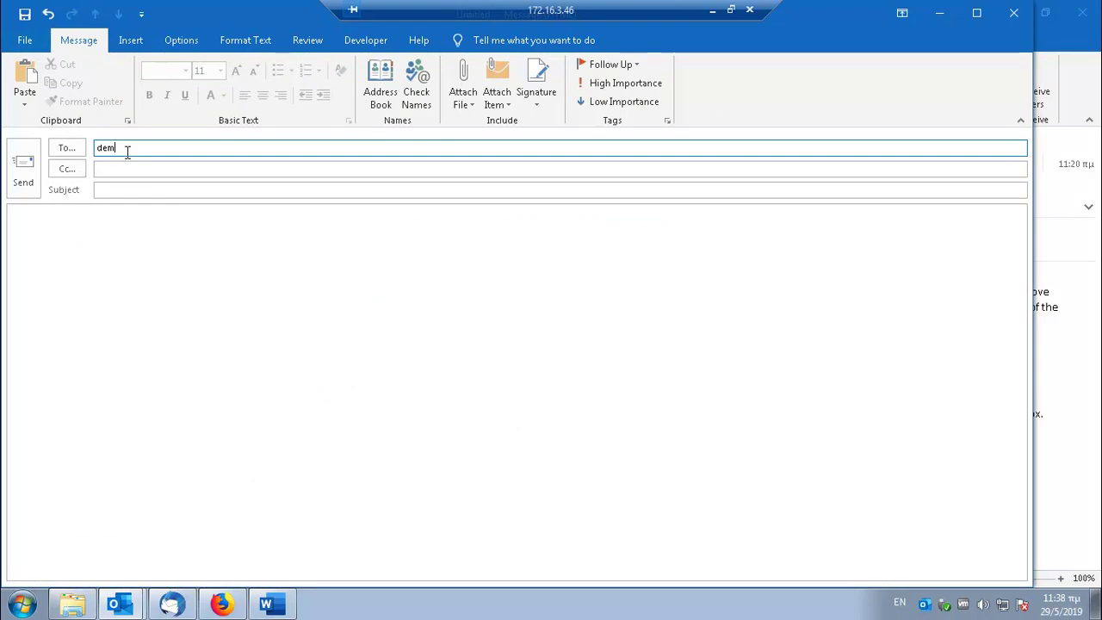
key("BackSpace")
key("BackSpace")
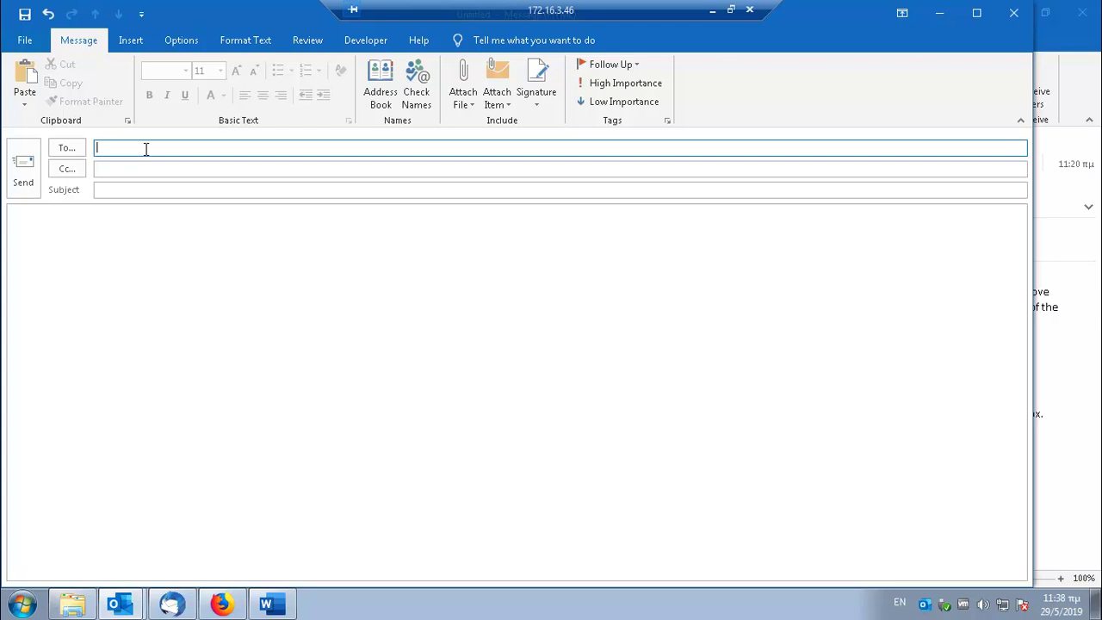
type("inter")
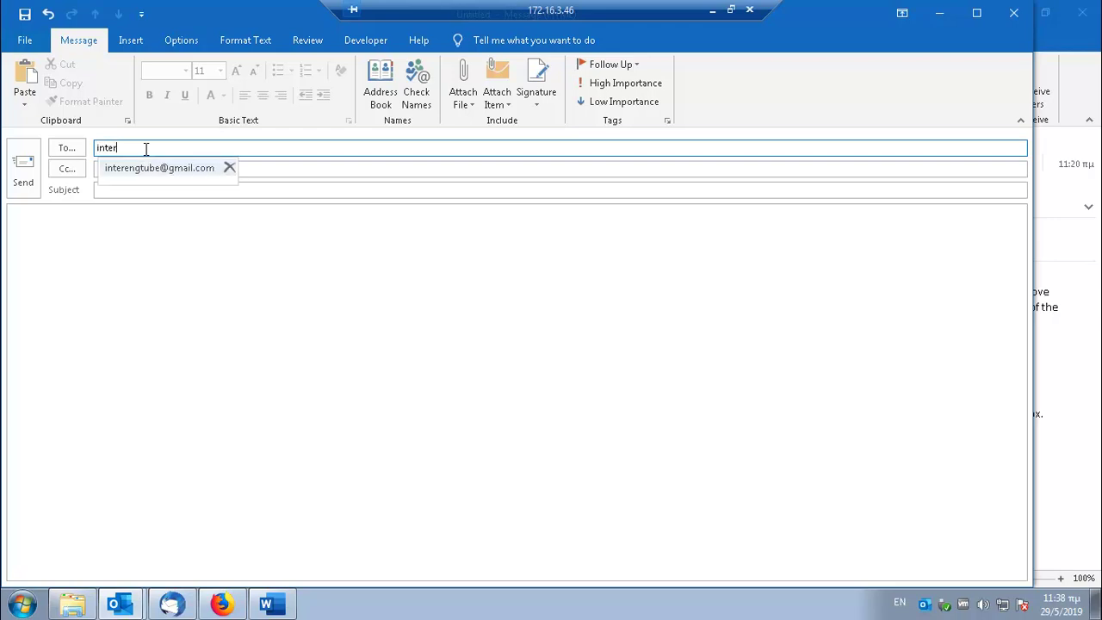
key("Tab")
key("Tab")
type("Dat")
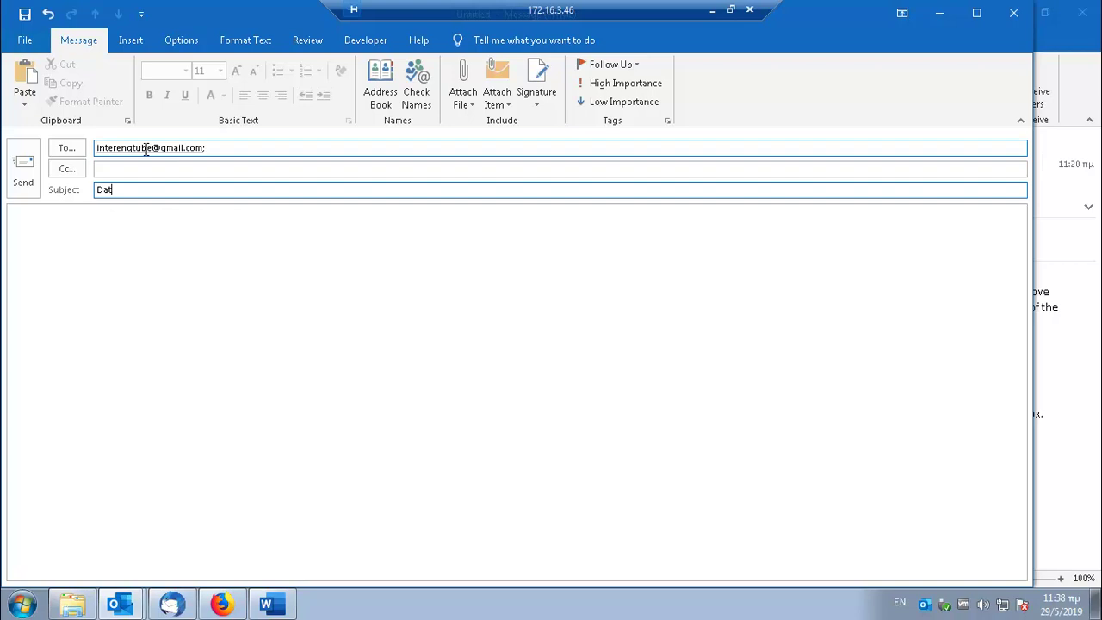
type("a reda")
key("BackSpace")
type("daction 2nd test")
Step: Attach data_redaction.png from Recent Items and send the message
left_click(462, 93)
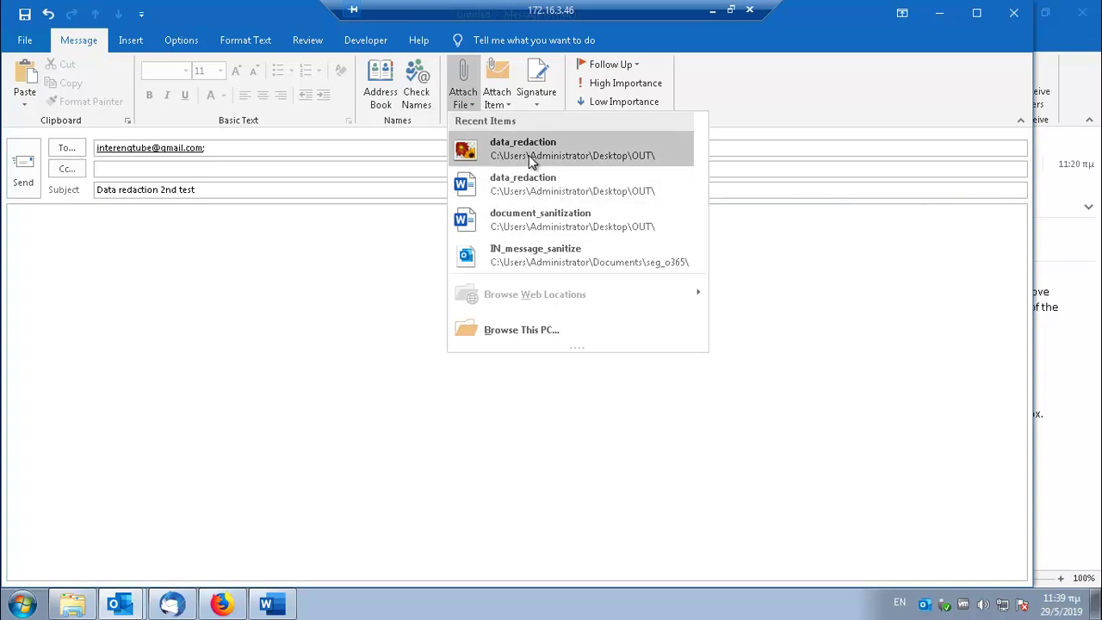
left_click(511, 184)
left_click(320, 352)
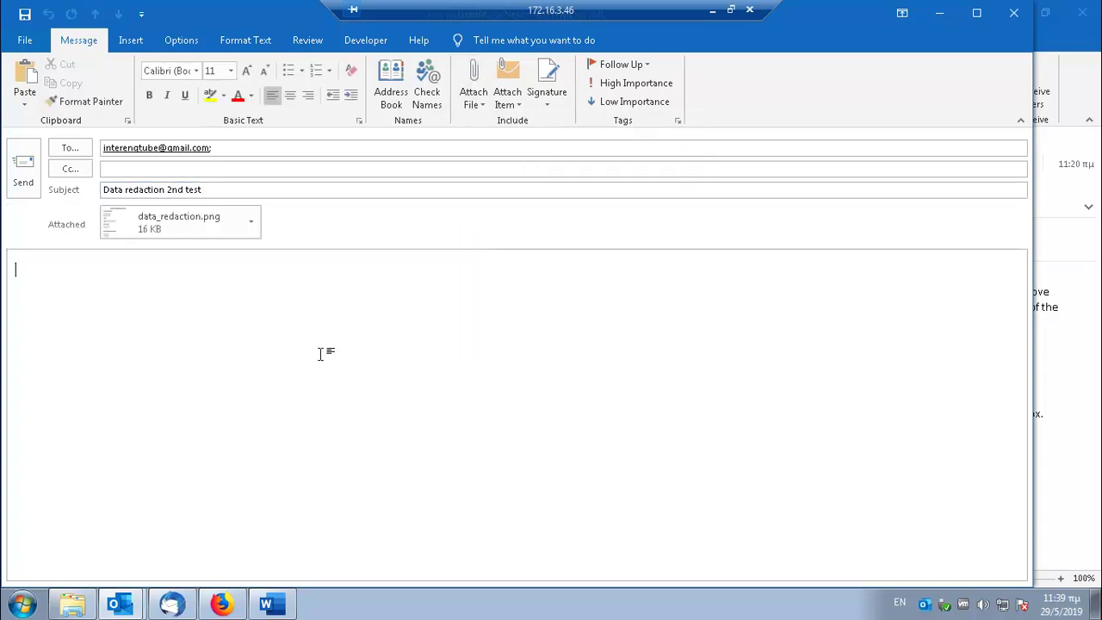
left_click(24, 168)
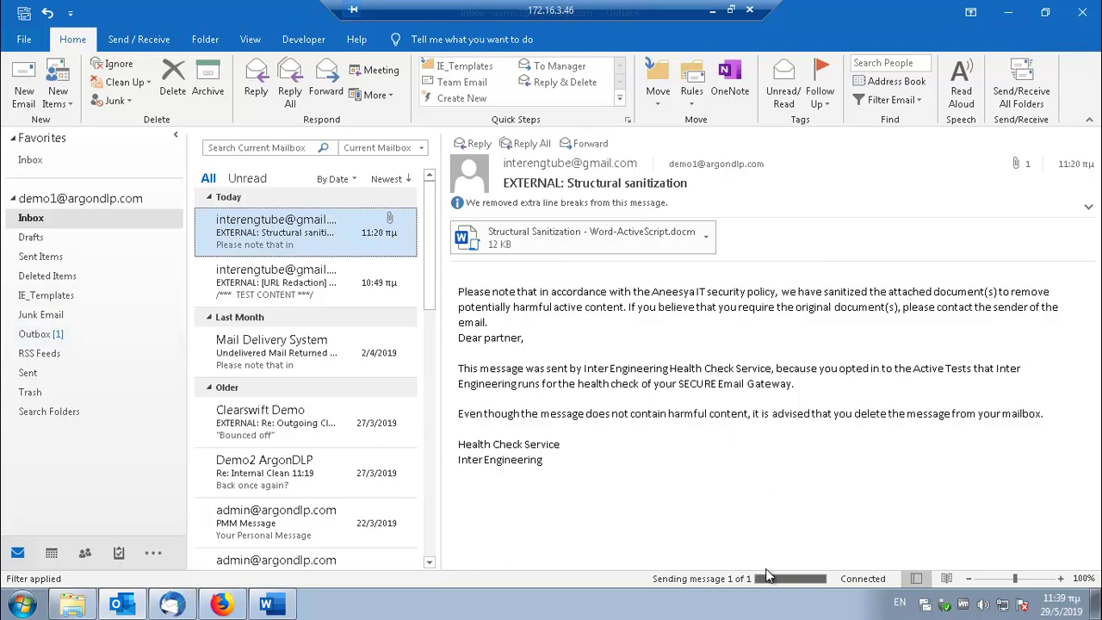
Step: In Thunderbird, close the old test message tab and open 'Data redaction 2nd test'
left_click(169, 605)
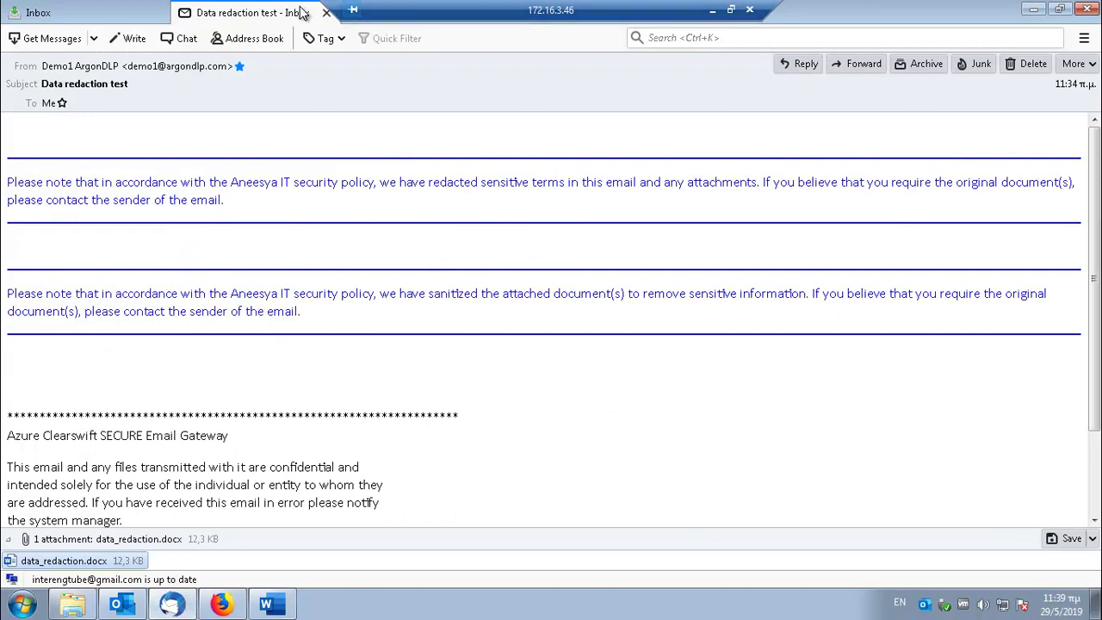
left_click(258, 12)
middle_click(245, 12)
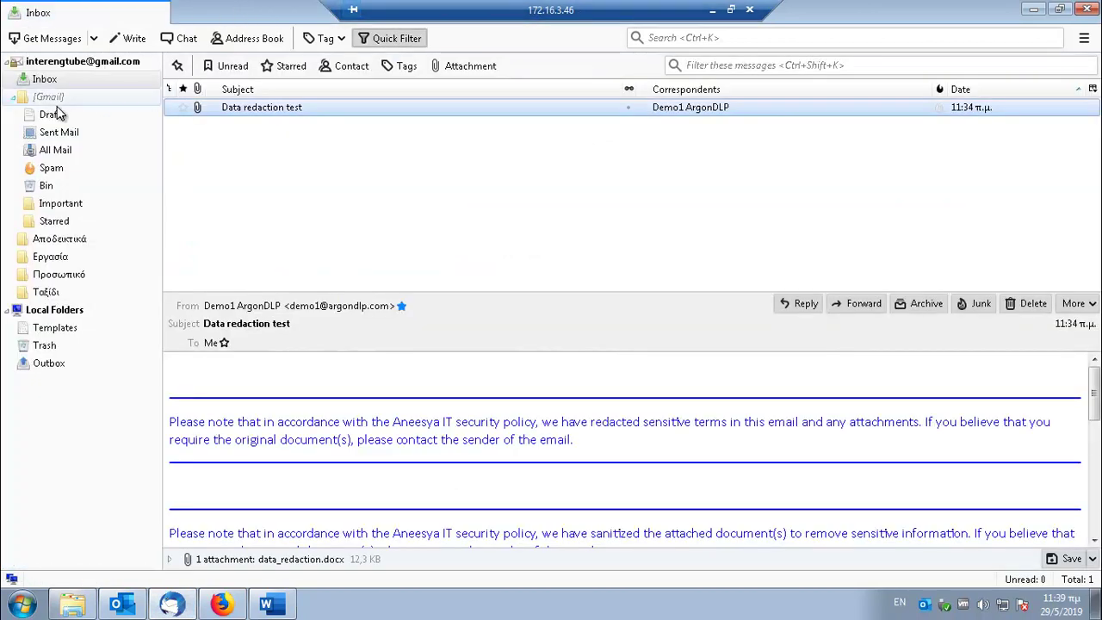
left_click(43, 39)
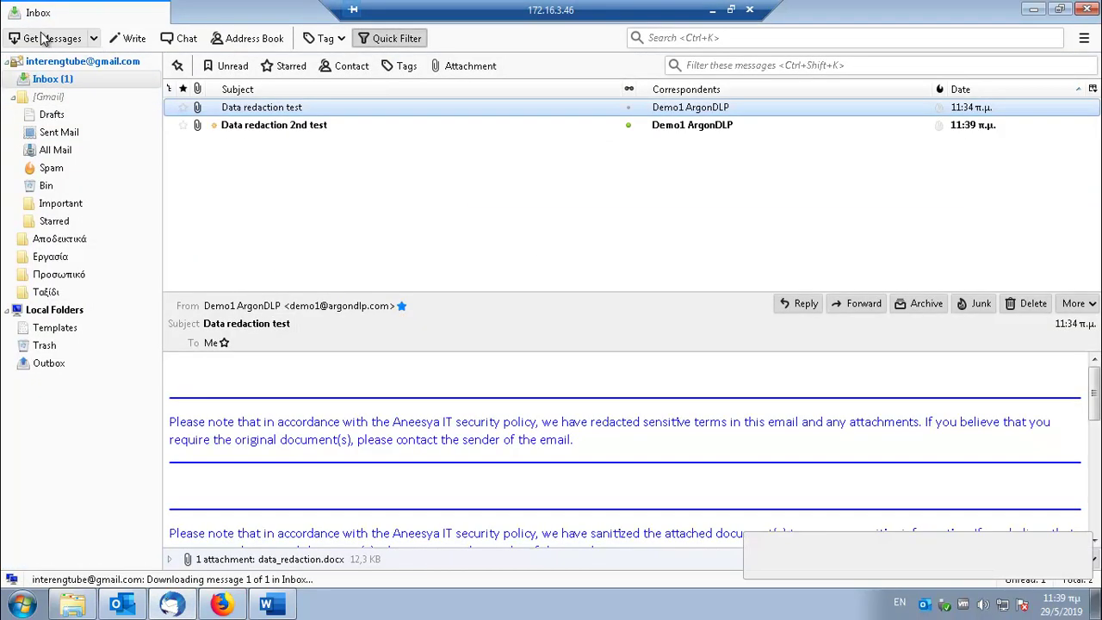
left_click(242, 125)
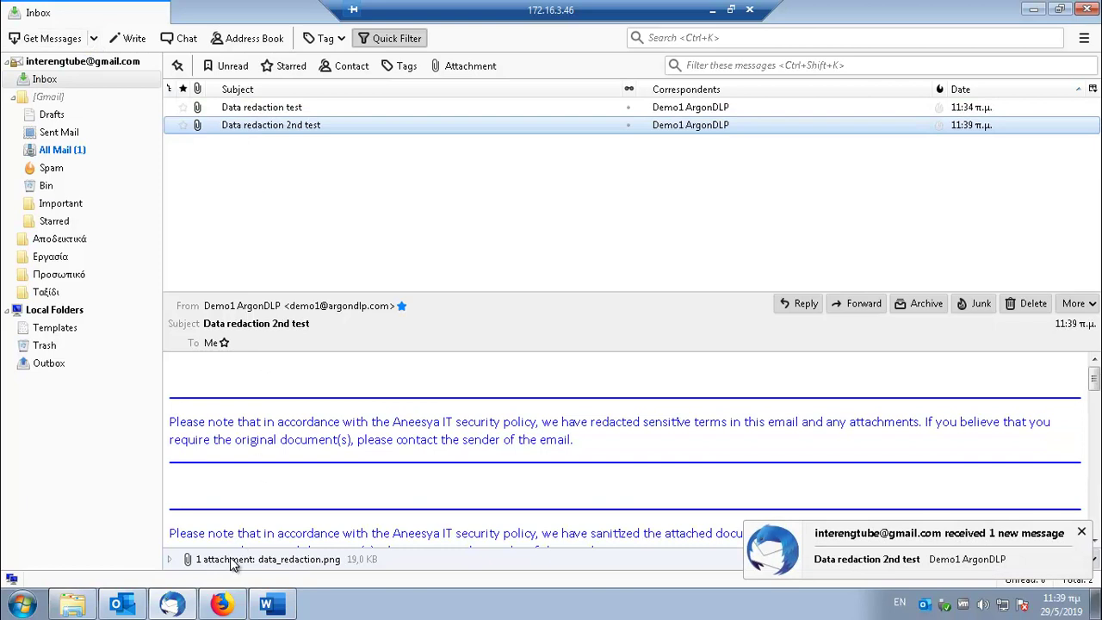
Step: View data_redaction.png in Windows Photo Viewer to check the blacked-out numbers, then close it
left_click(179, 561)
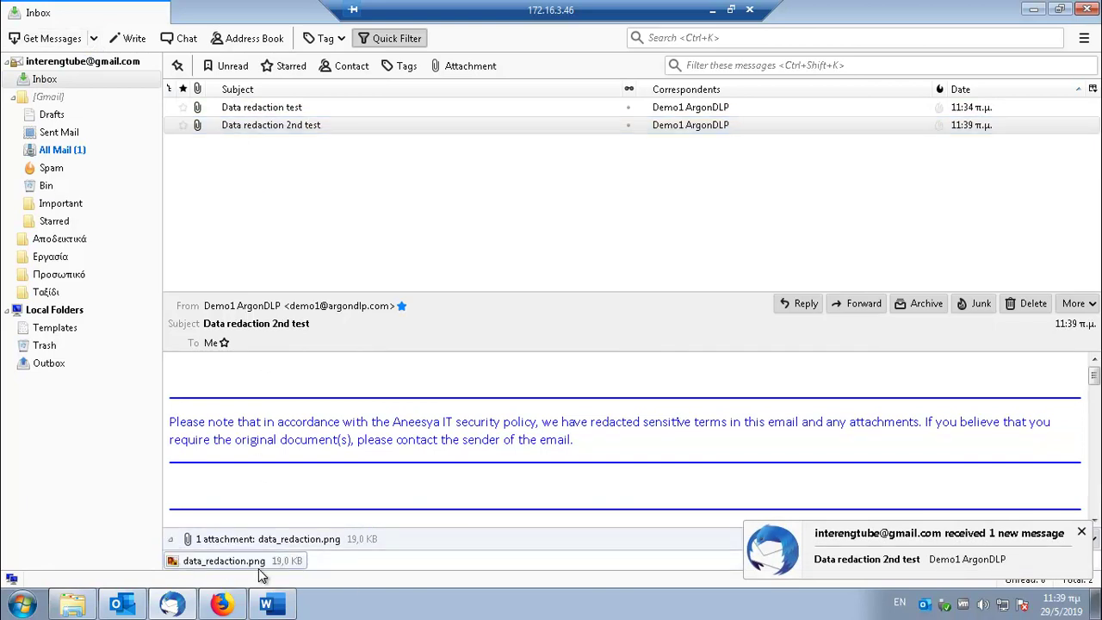
double_click(252, 569)
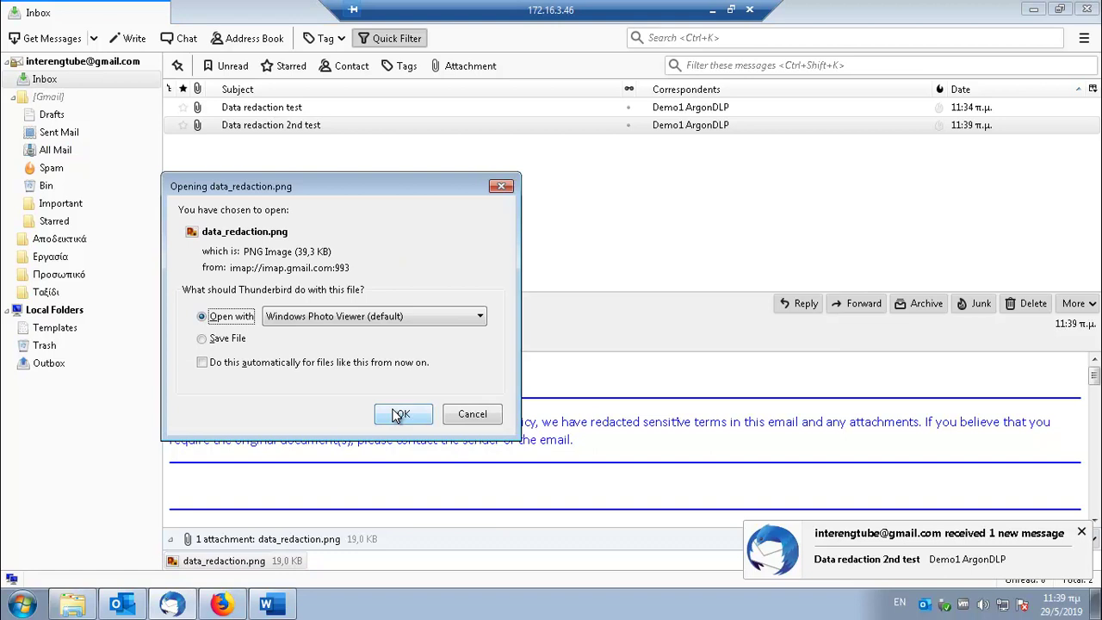
left_click(393, 415)
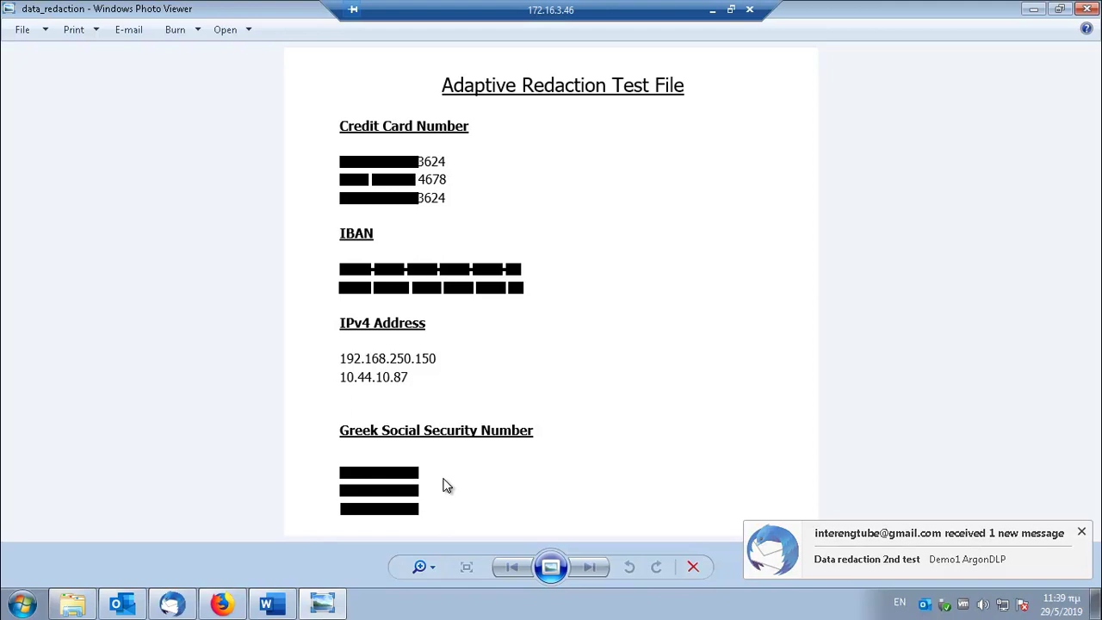
left_click(1090, 7)
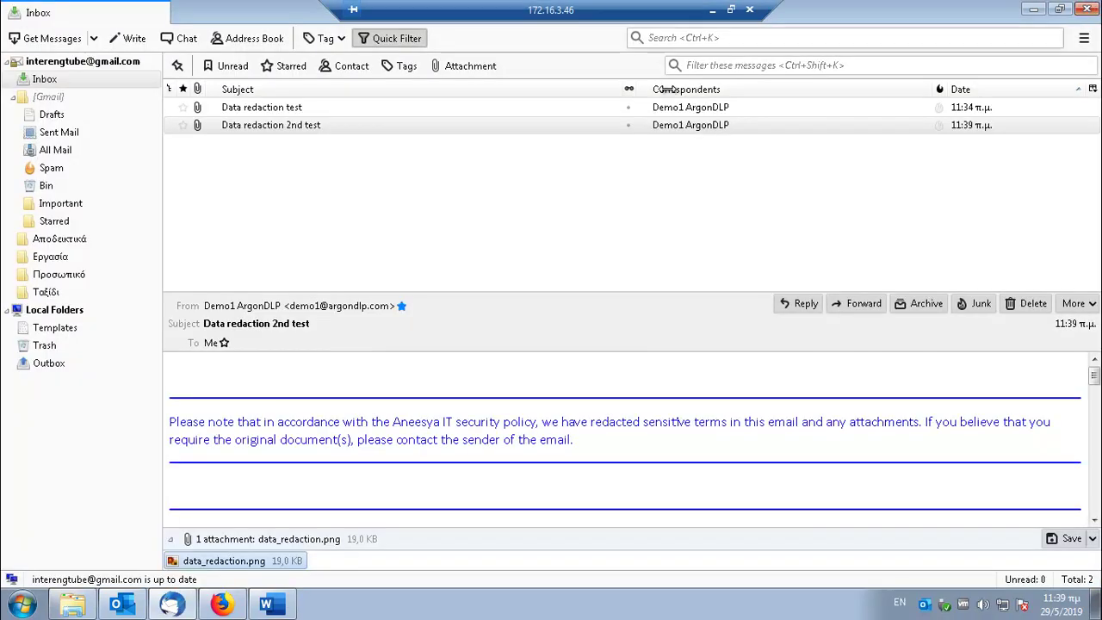
Step: Return to the Clearswift console and show the first page of content rules
left_click(221, 605)
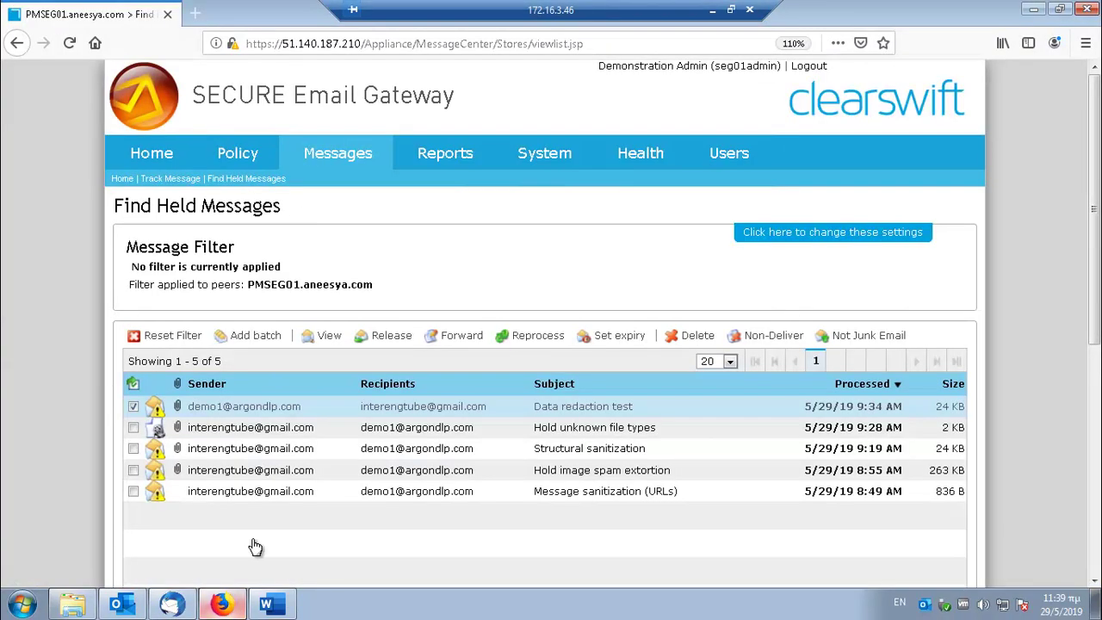
mouse_move(254, 170)
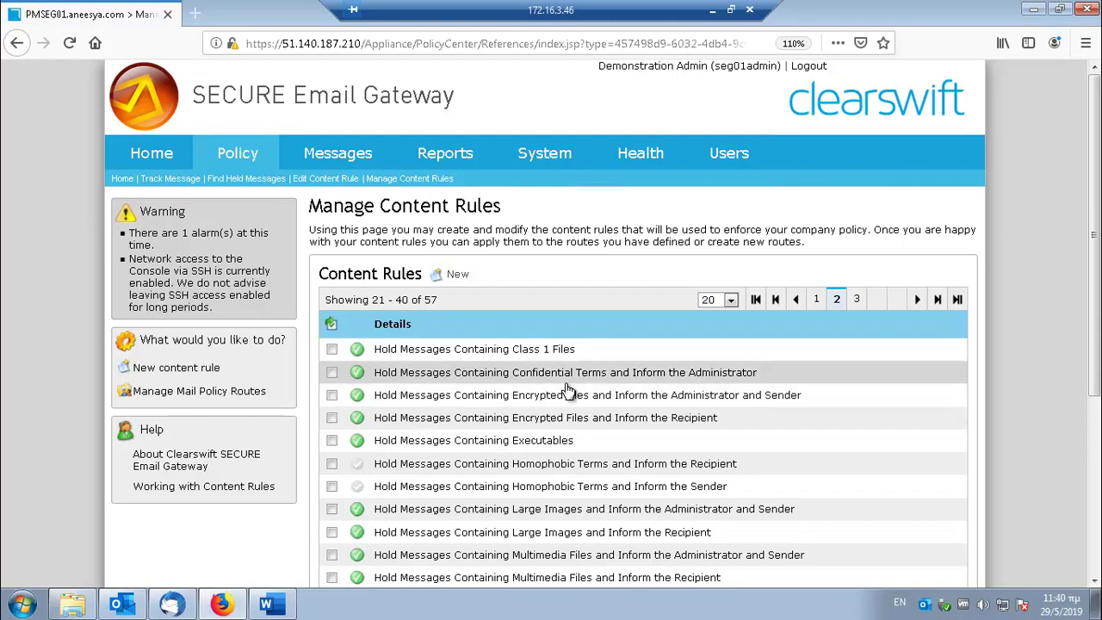
scroll(568, 390, "down", 5)
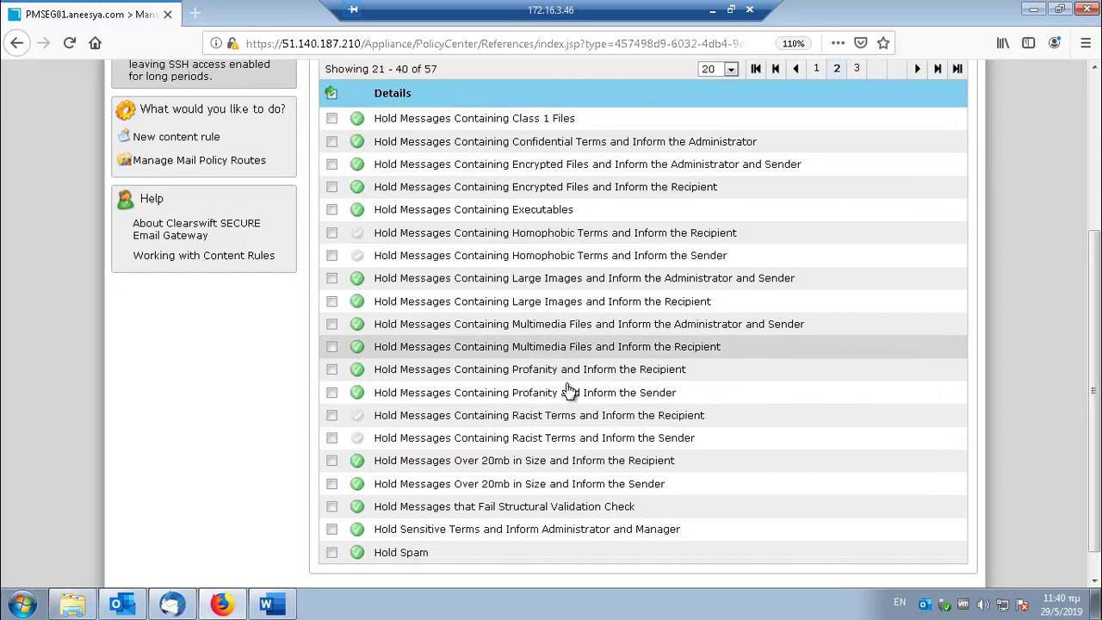
scroll(560, 405, "up", 4)
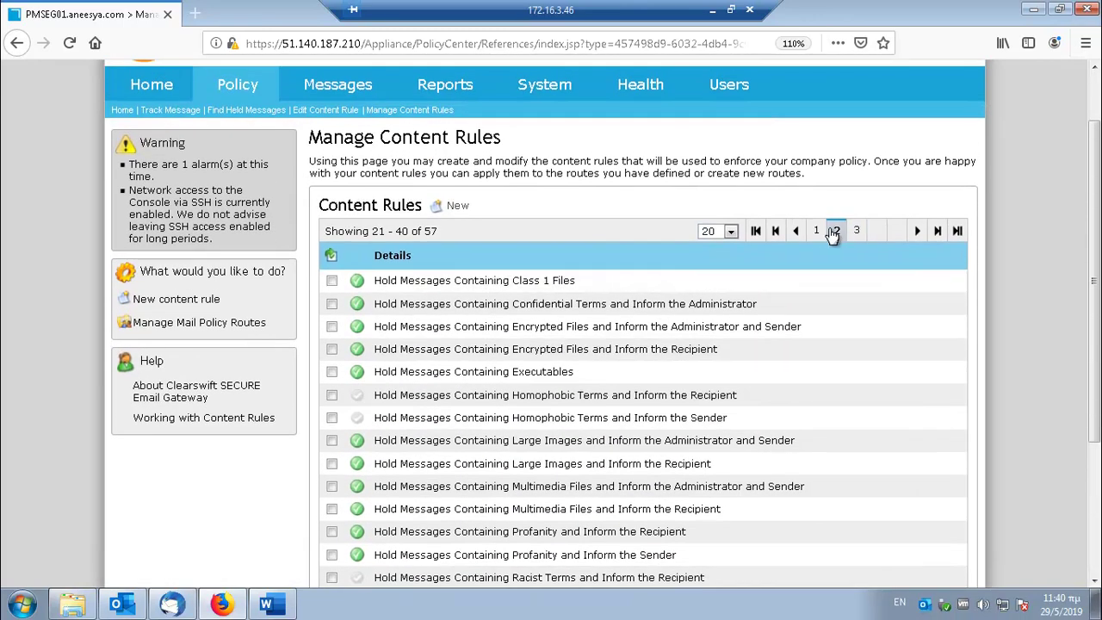
left_click(821, 235)
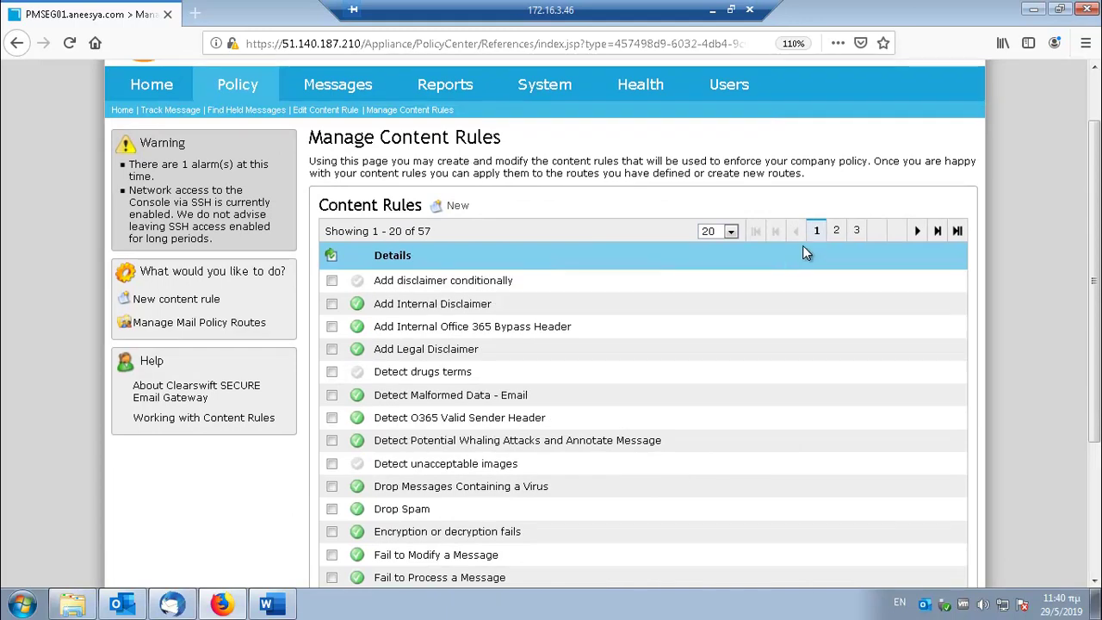
scroll(805, 249, "down", 3)
scroll(806, 255, "down", 1)
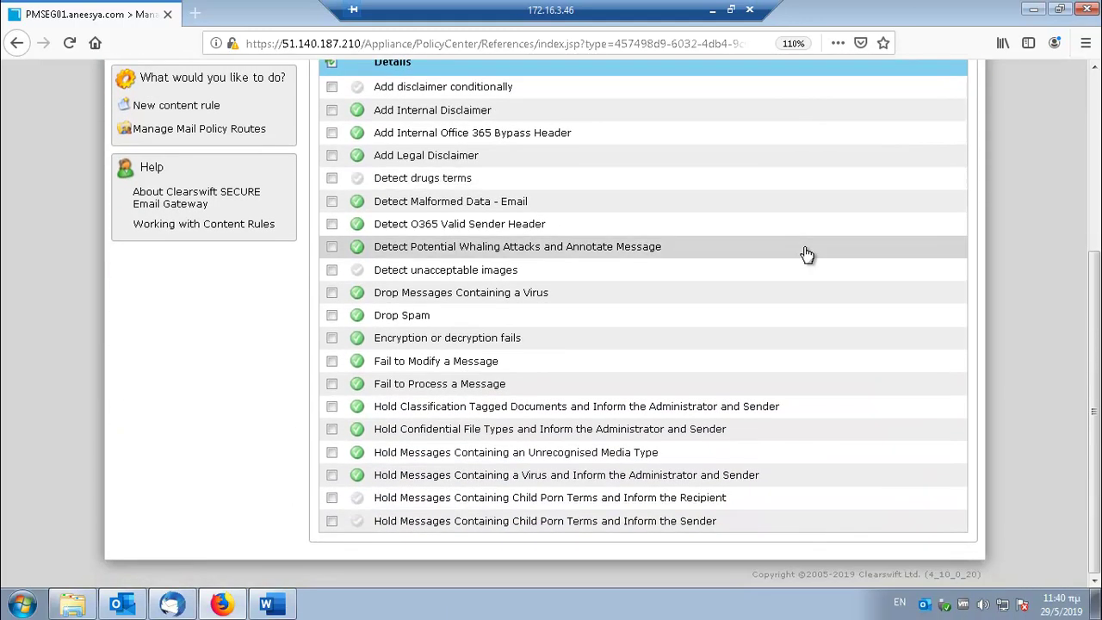
scroll(807, 251, "up", 4)
Step: Go to page 3 of the content rules and open InterEng Redact Sensitive information
left_click(836, 230)
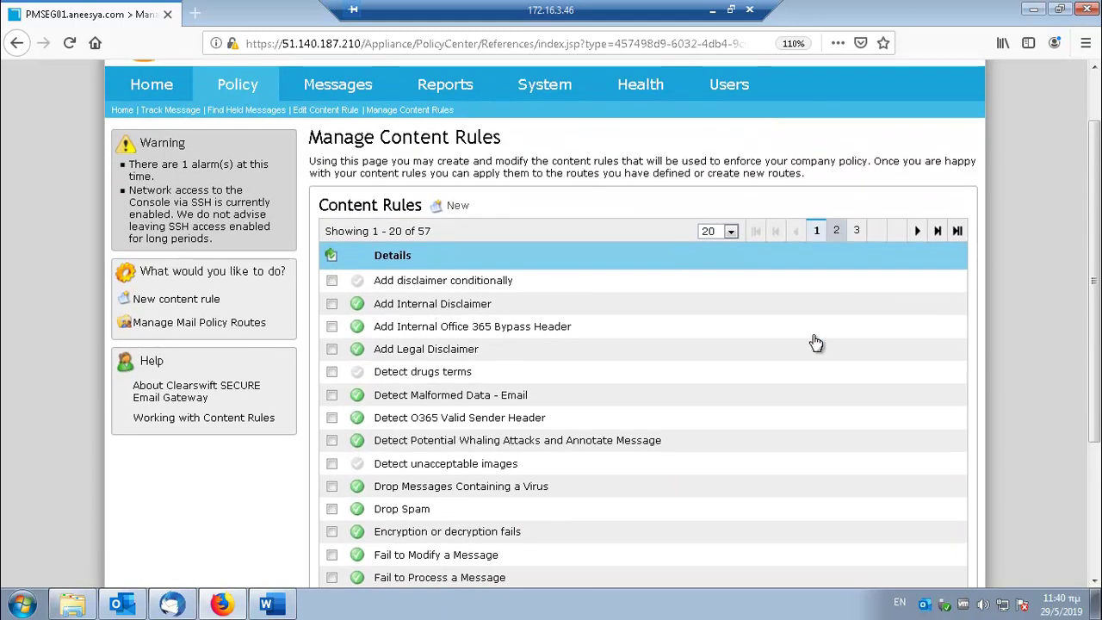
scroll(811, 349, "down", 4)
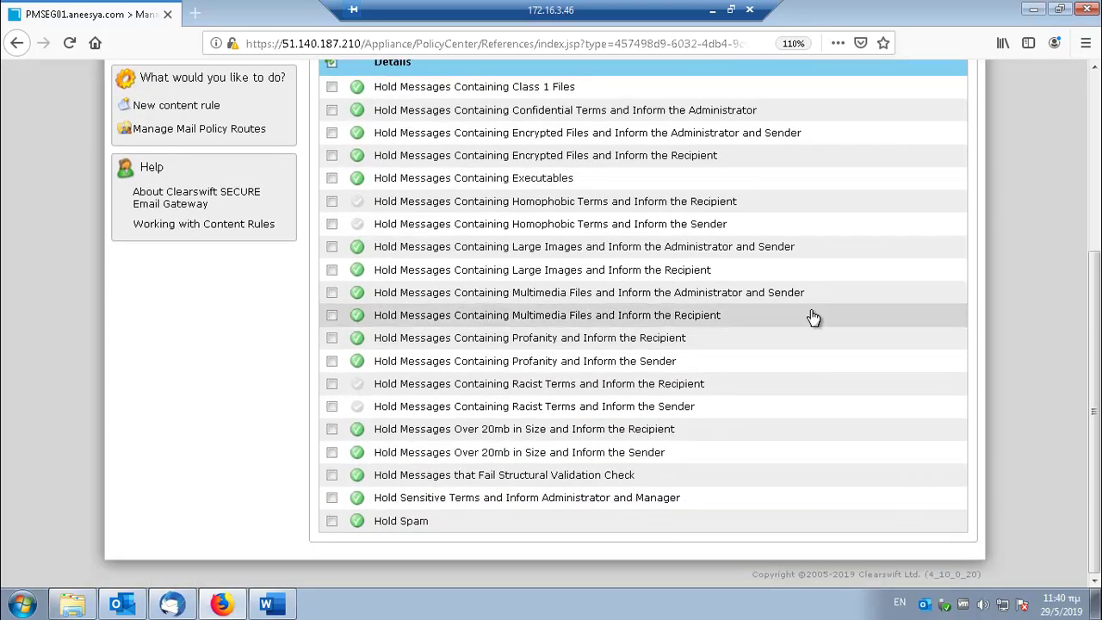
scroll(812, 347, "up", 5)
left_click(856, 281)
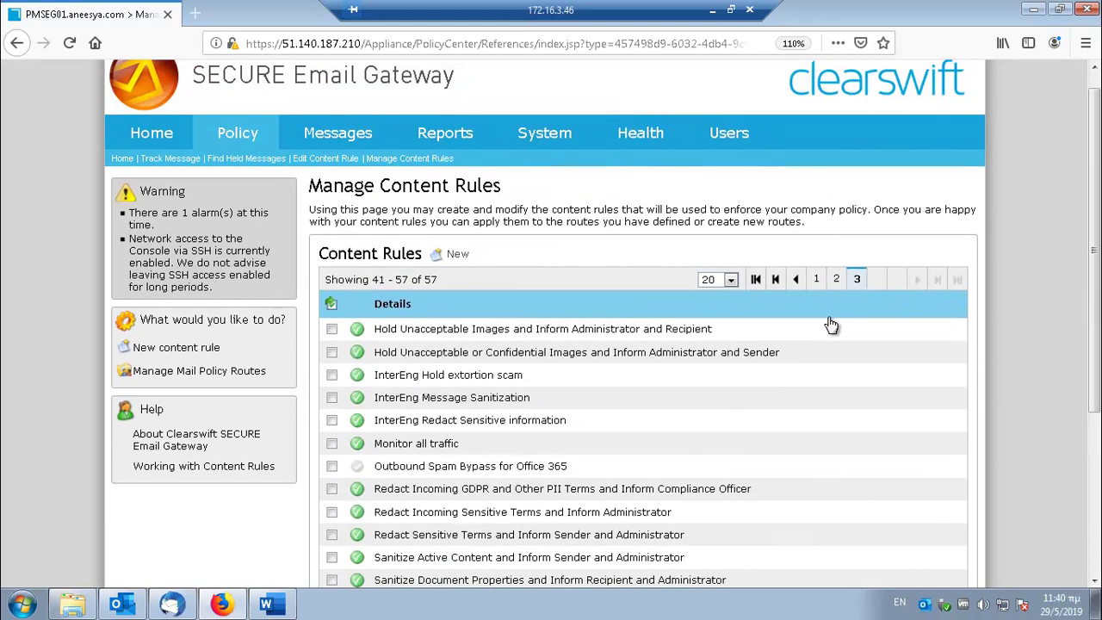
scroll(689, 293, "down", 3)
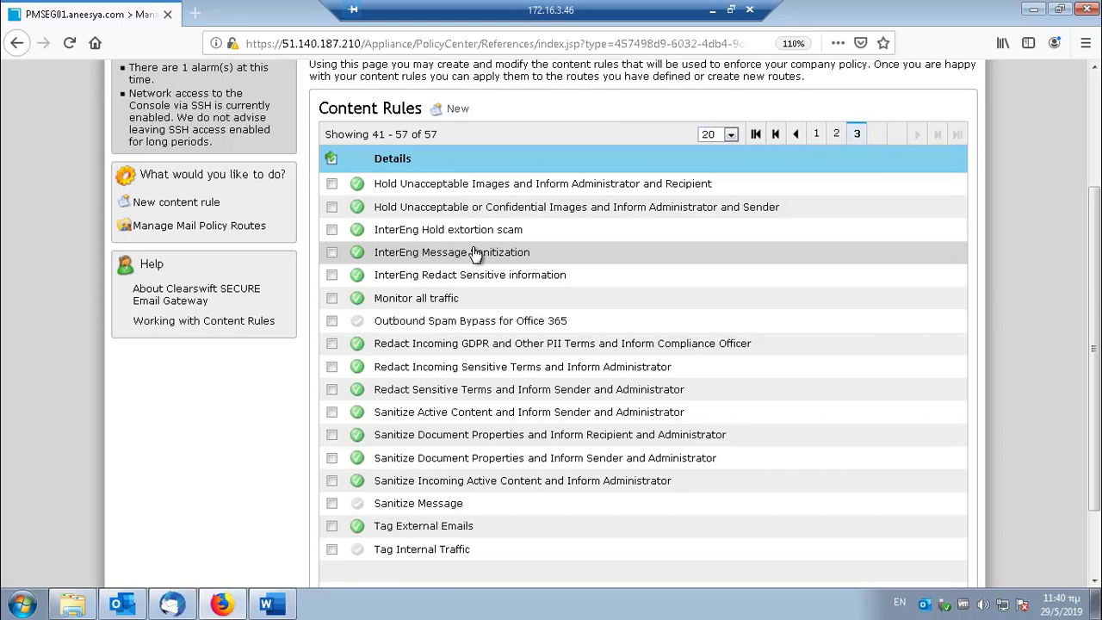
double_click(479, 275)
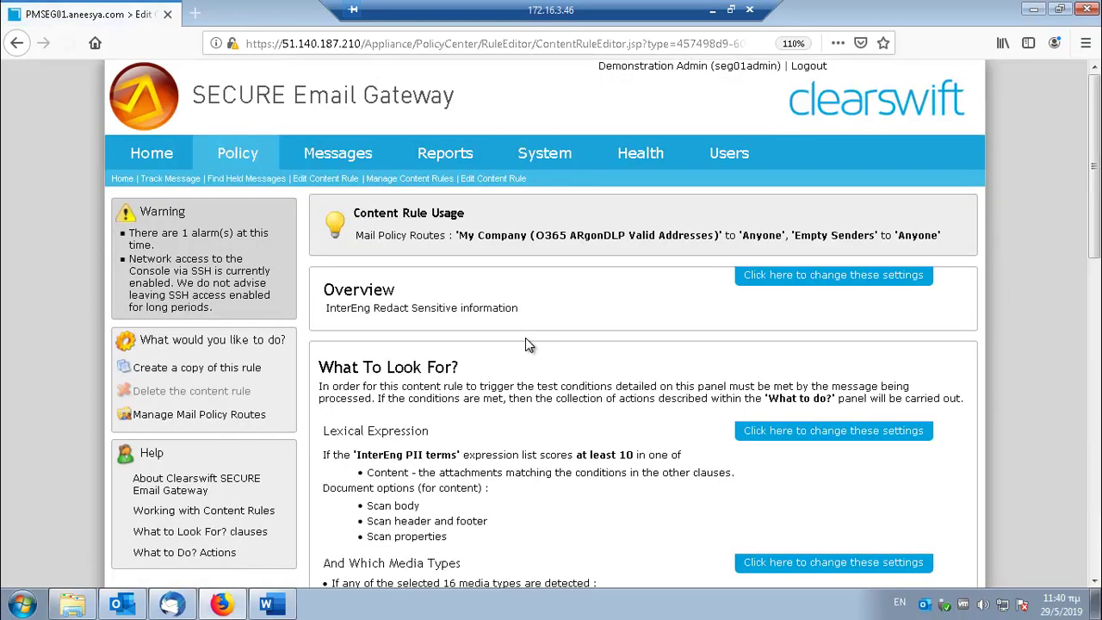
scroll(528, 345, "down", 6)
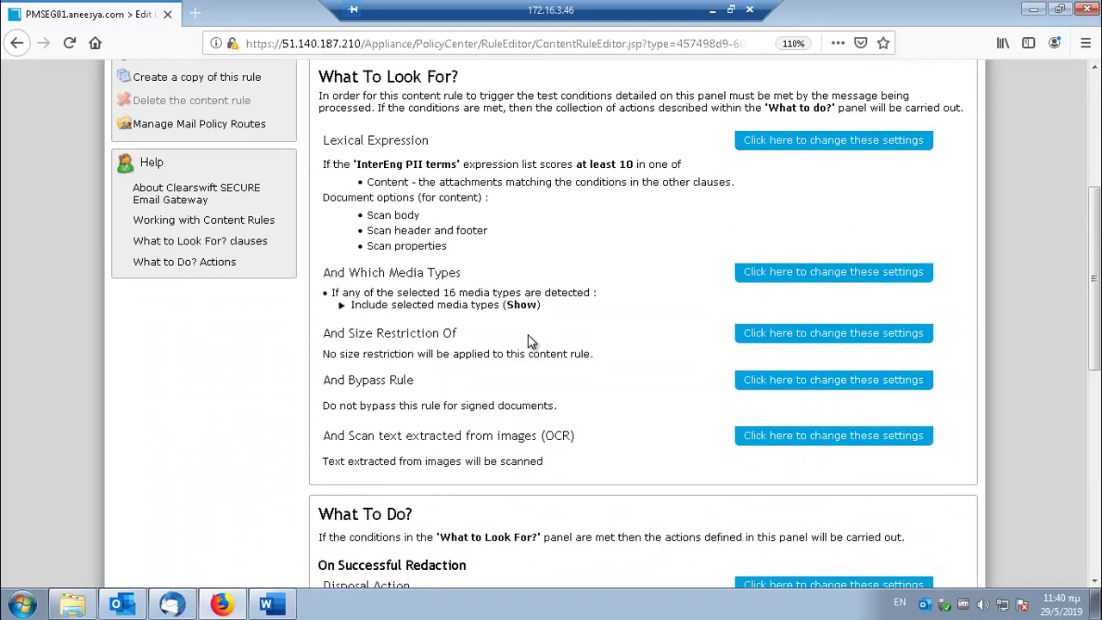
left_click(766, 439)
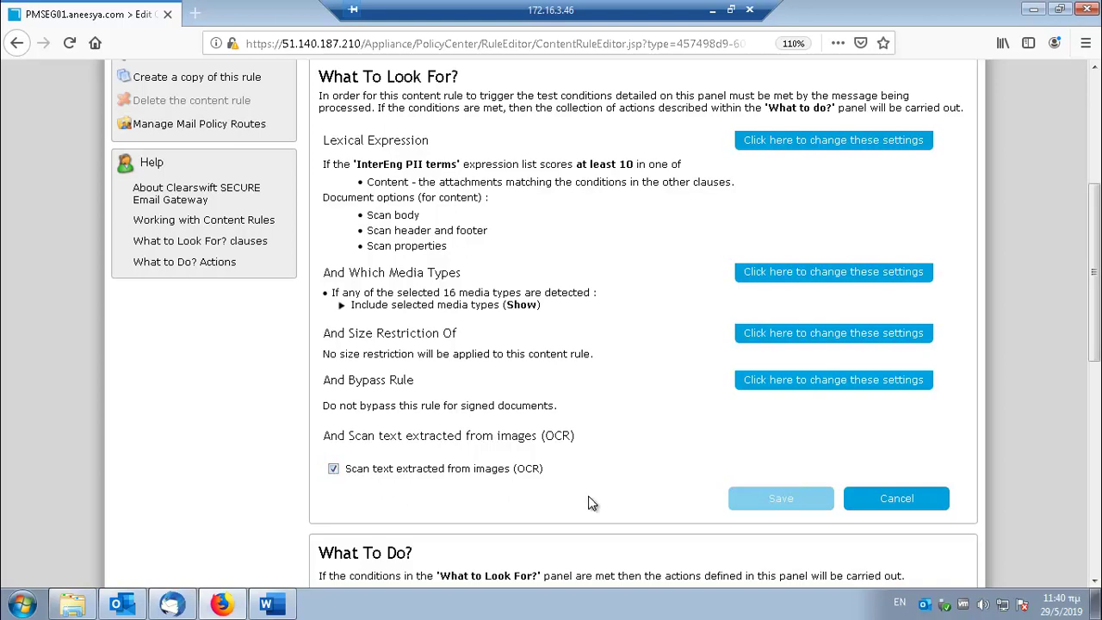
left_click(891, 504)
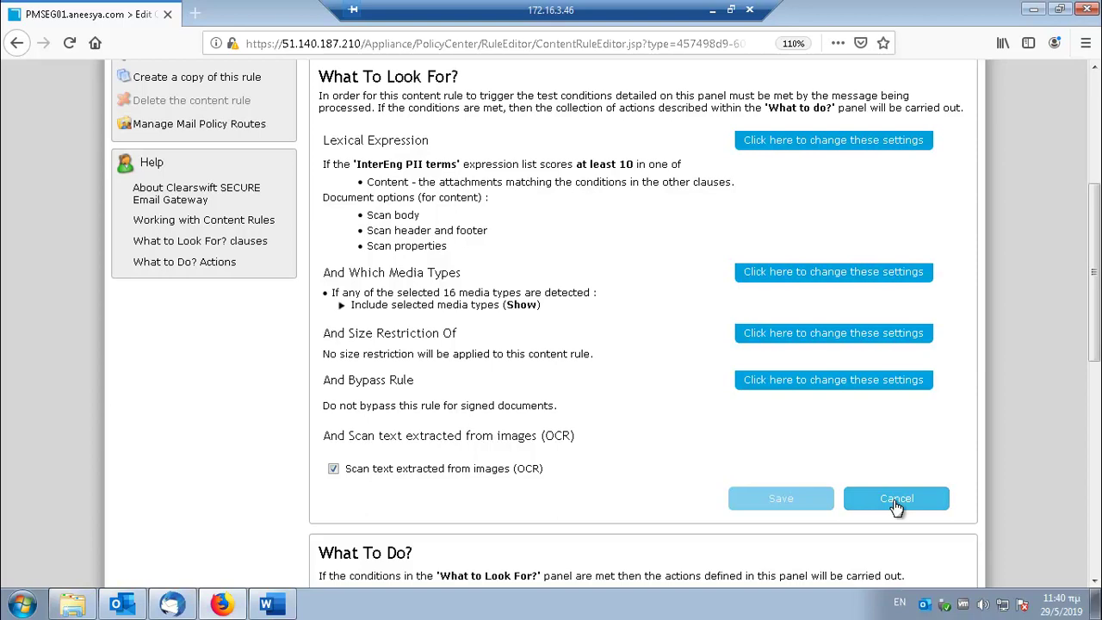